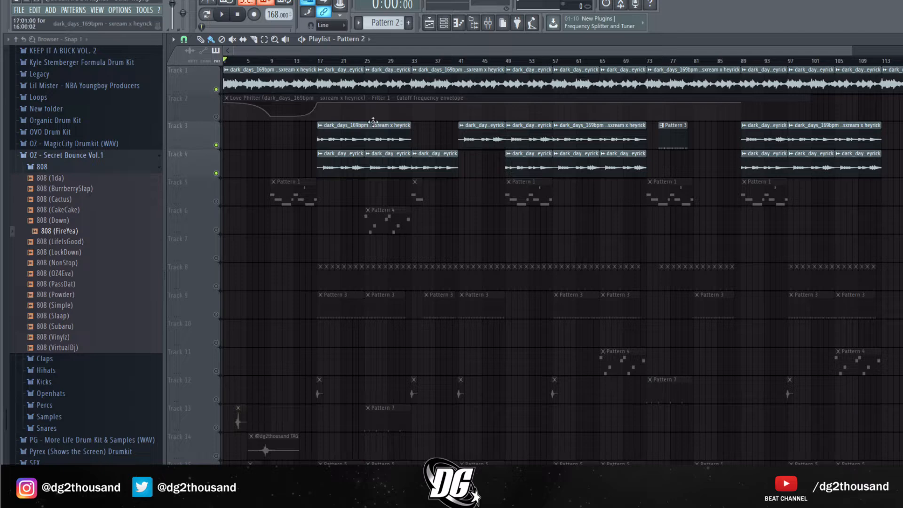
Play the dark_days sample tracks and view the channel settings of the Track 1 sample
{"action": "left_click", "coordinate": [306, 44]}
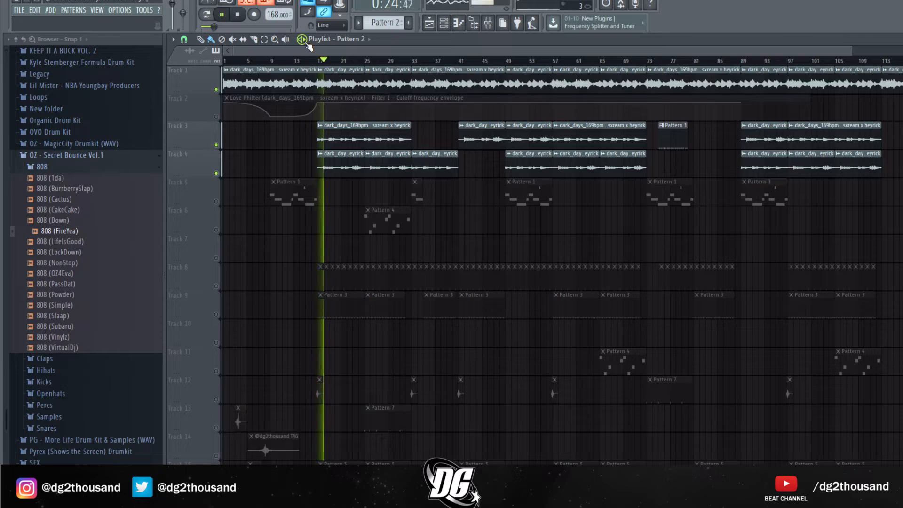
{"action": "key", "text": "space"}
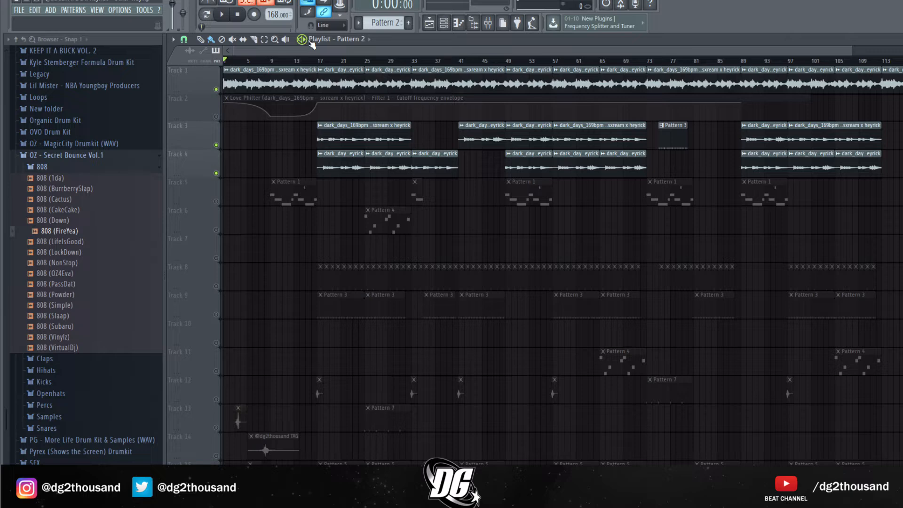
{"action": "double_click", "coordinate": [241, 90]}
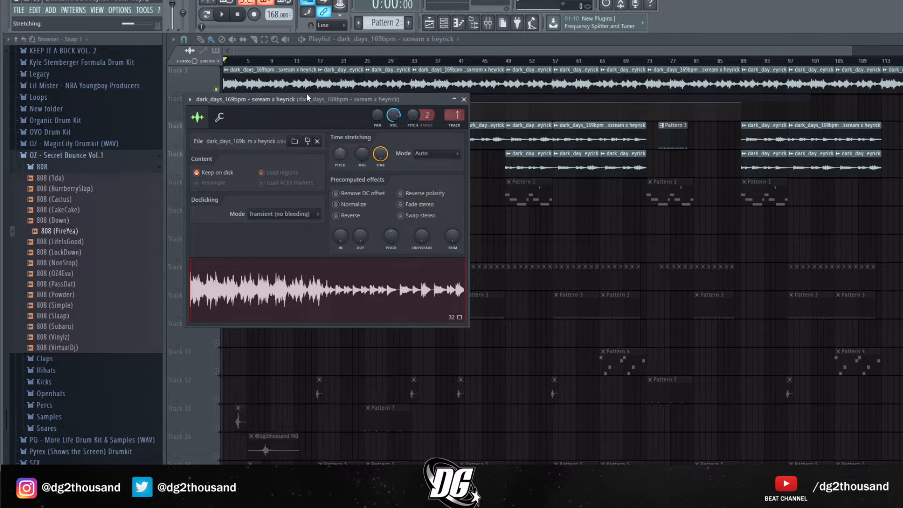
{"action": "left_click", "coordinate": [302, 40]}
{"action": "key", "text": "space"}
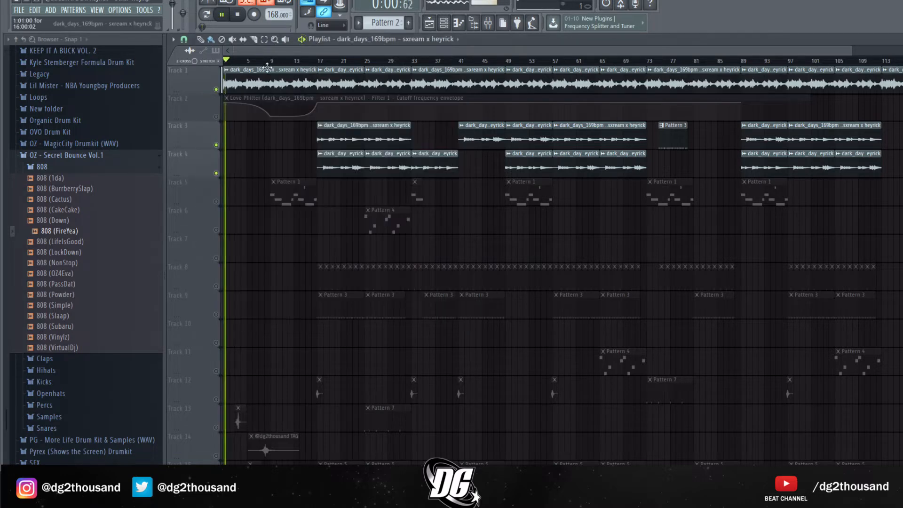
{"action": "left_click", "coordinate": [240, 21]}
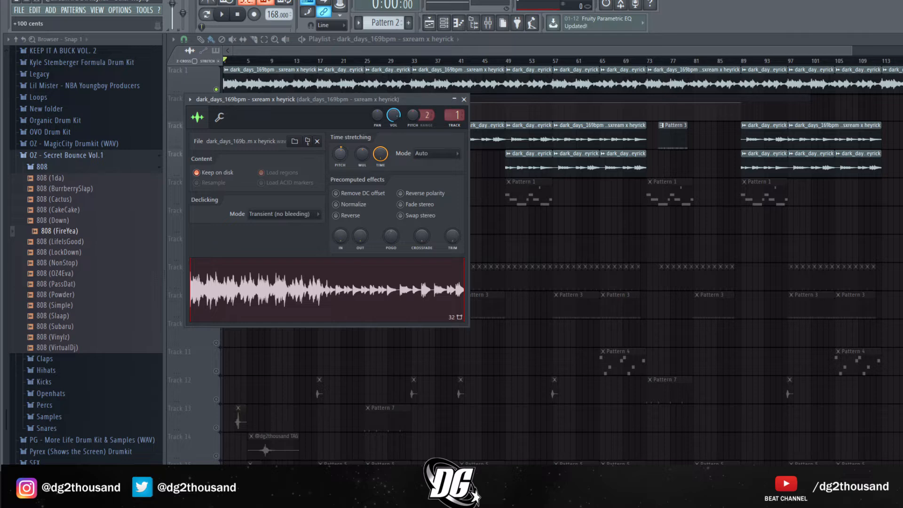
{"action": "left_click", "coordinate": [497, 222]}
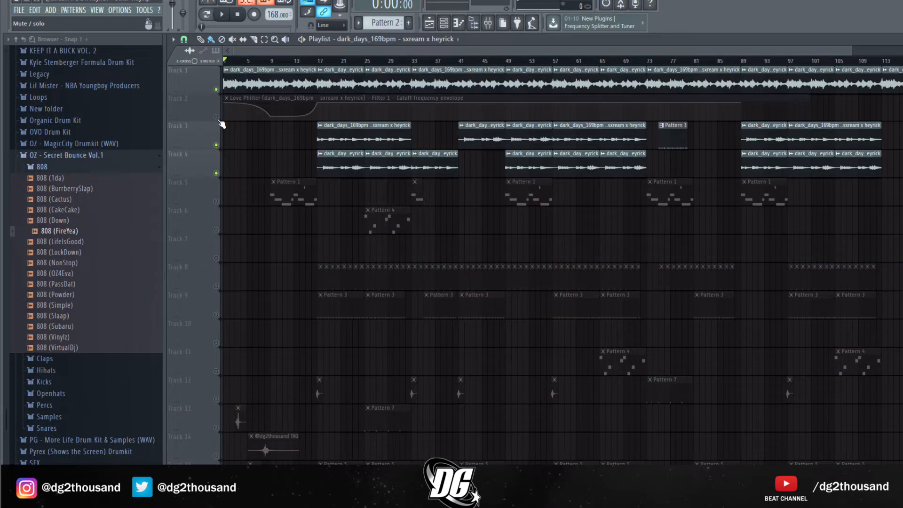
Unmute the Love Philter cutoff automation on Track 2 and mute Tracks 3 and 4, keeping the Track 1 sample on
{"action": "left_click", "coordinate": [217, 118]}
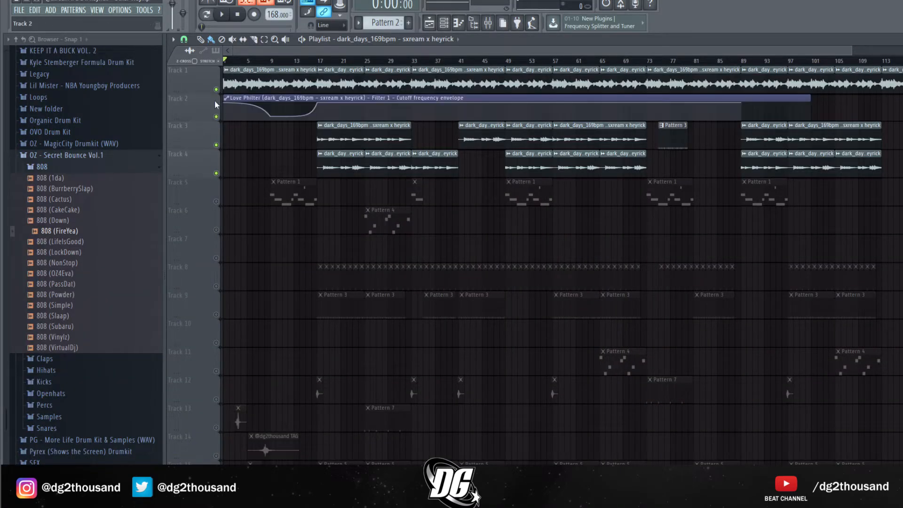
{"action": "right_click", "coordinate": [217, 117]}
{"action": "left_click", "coordinate": [216, 90]}
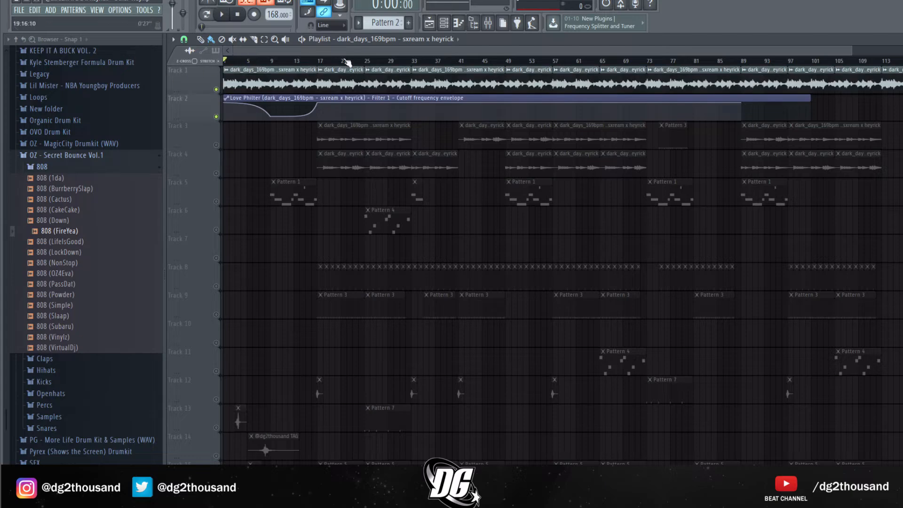
Unmute Track 5 and play Pattern 1's Xpand!2 notes in the piano roll
{"action": "left_click", "coordinate": [284, 195]}
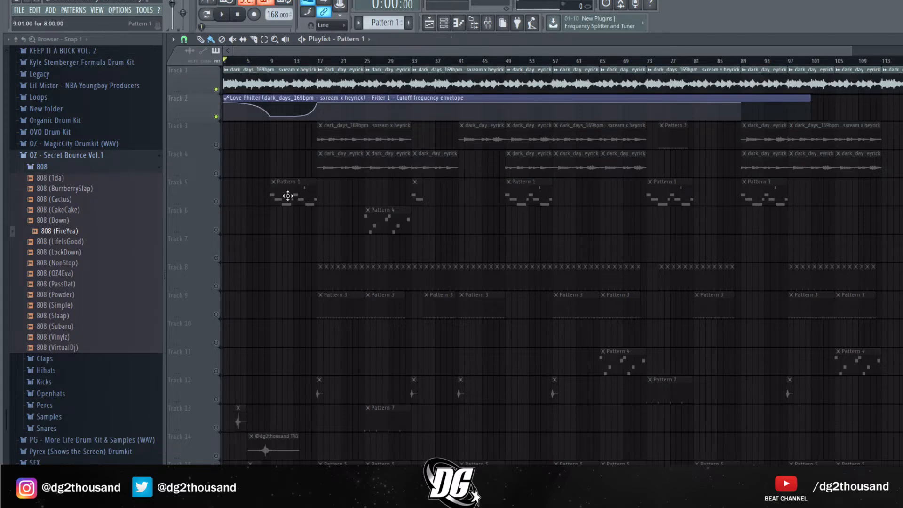
{"action": "left_click", "coordinate": [217, 201]}
{"action": "double_click", "coordinate": [301, 193]}
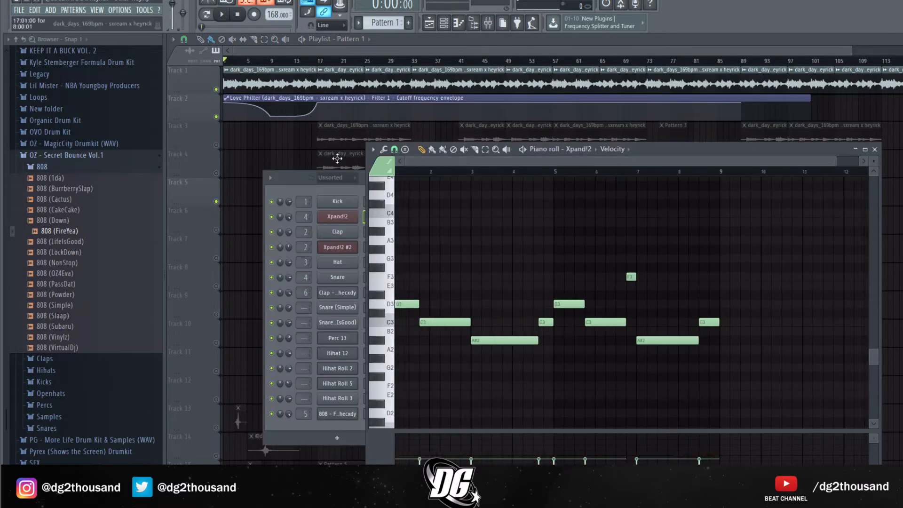
{"action": "key", "text": "space"}
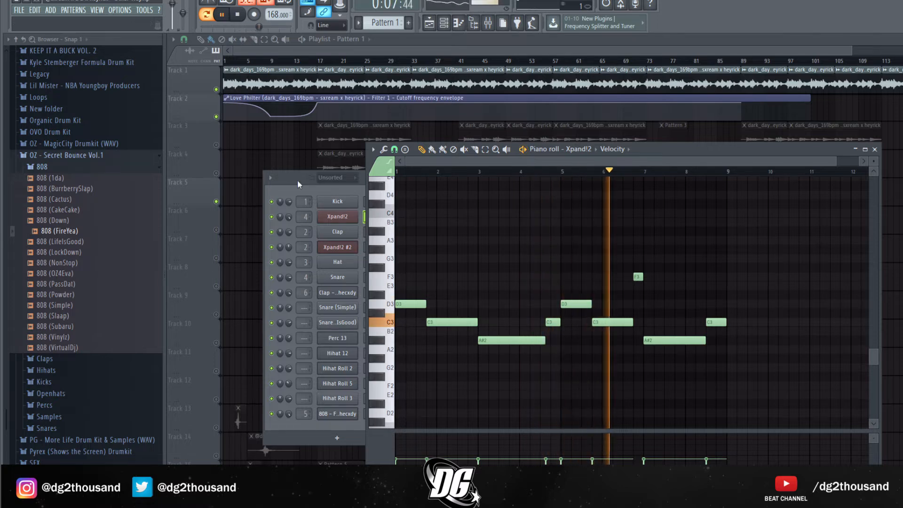
{"action": "left_click", "coordinate": [266, 161]}
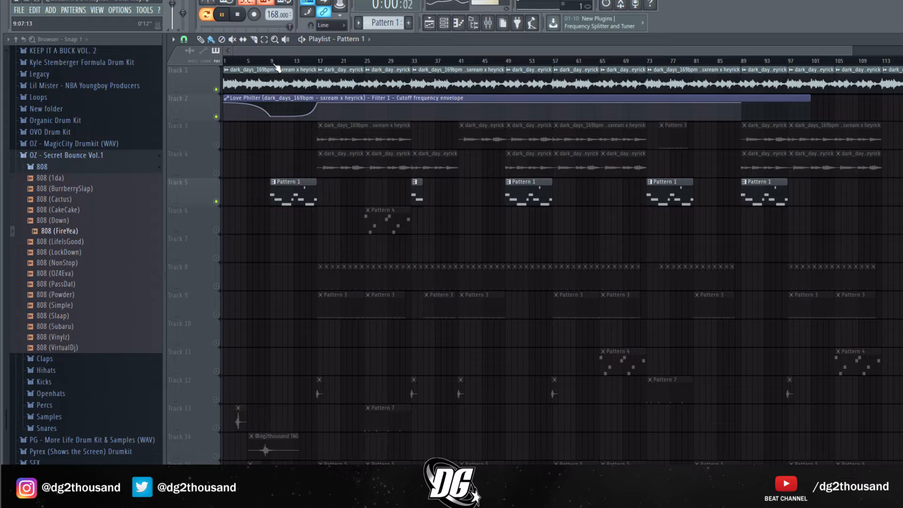
{"action": "key", "text": "space"}
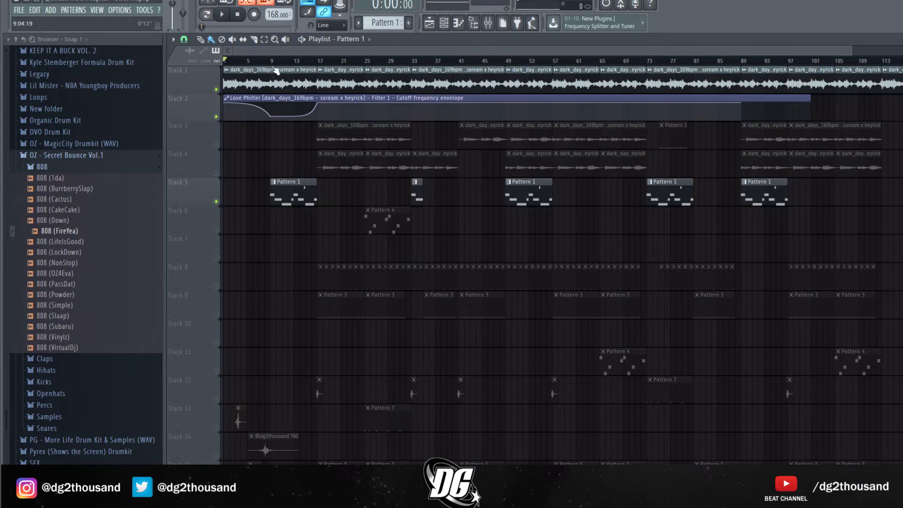
Play the song from about bar 8 and unmute Tracks 3 and 4 during playback
{"action": "left_click", "coordinate": [263, 61]}
{"action": "left_click", "coordinate": [488, 22]}
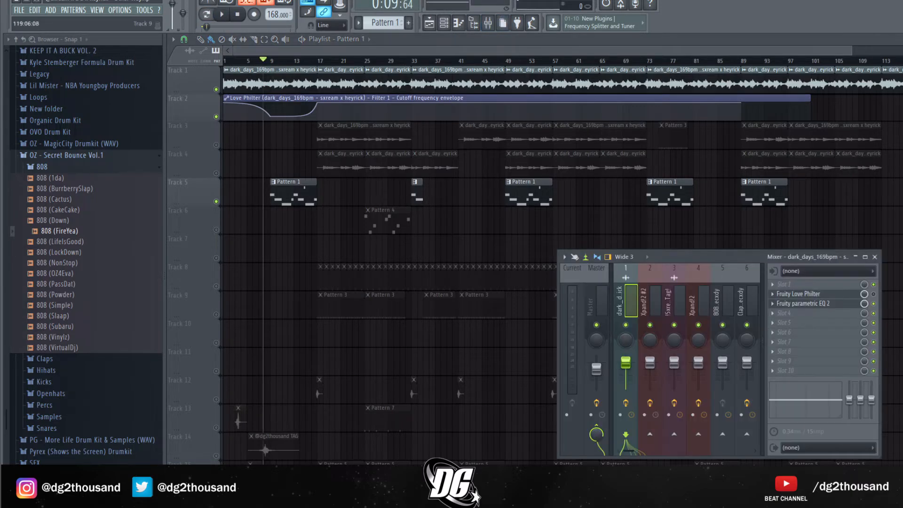
{"action": "key", "text": "space"}
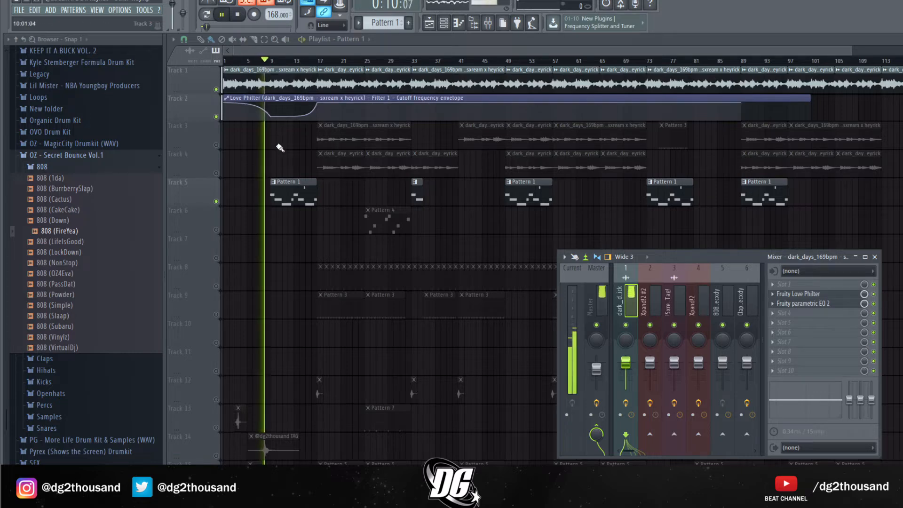
{"action": "key", "text": "F9"}
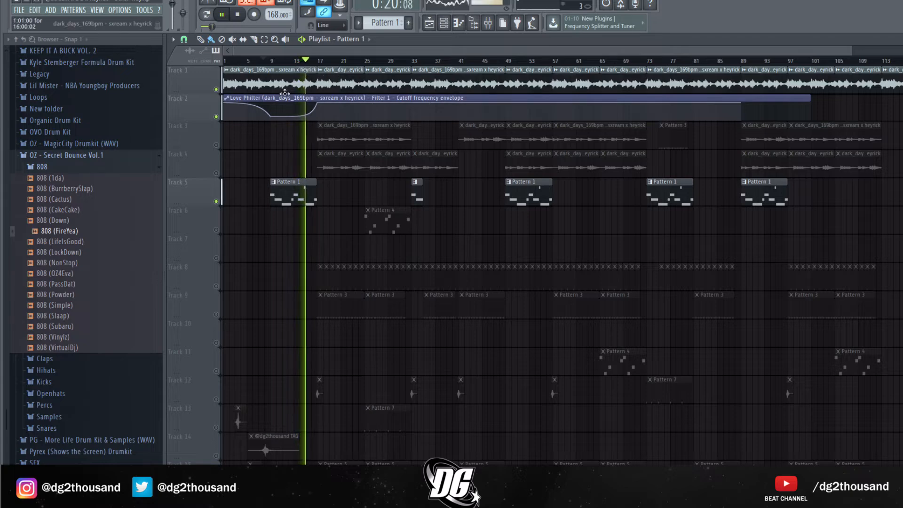
{"action": "left_click", "coordinate": [216, 145]}
{"action": "left_click", "coordinate": [216, 173]}
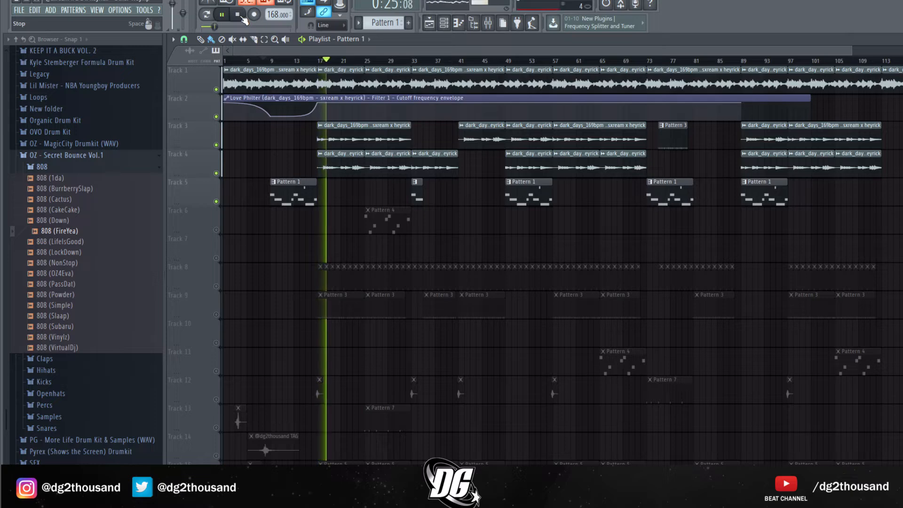
{"action": "left_click", "coordinate": [243, 19]}
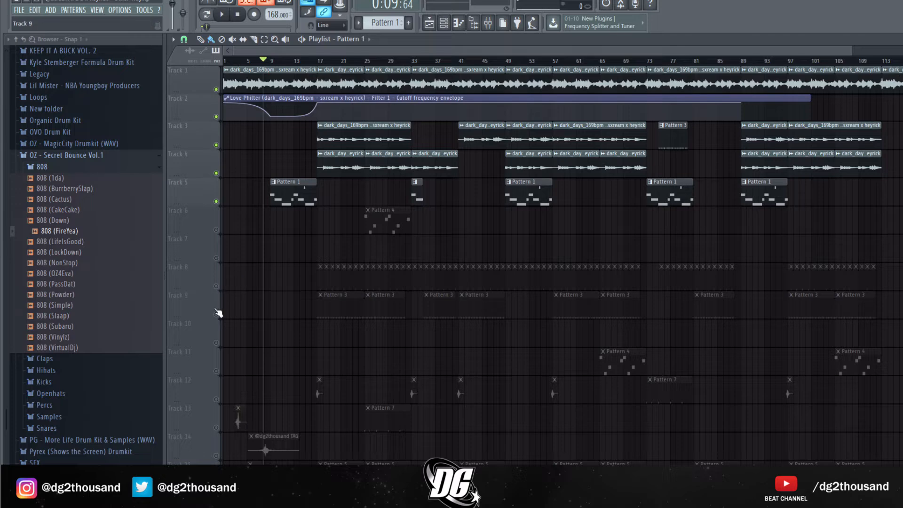
Unmute Track 9 and play its Pattern 3 on its own in the channel rack
{"action": "scroll", "coordinate": [254, 280], "scroll_direction": "down", "scroll_amount": 1}
{"action": "scroll", "coordinate": [243, 245], "scroll_direction": "up", "scroll_amount": 1}
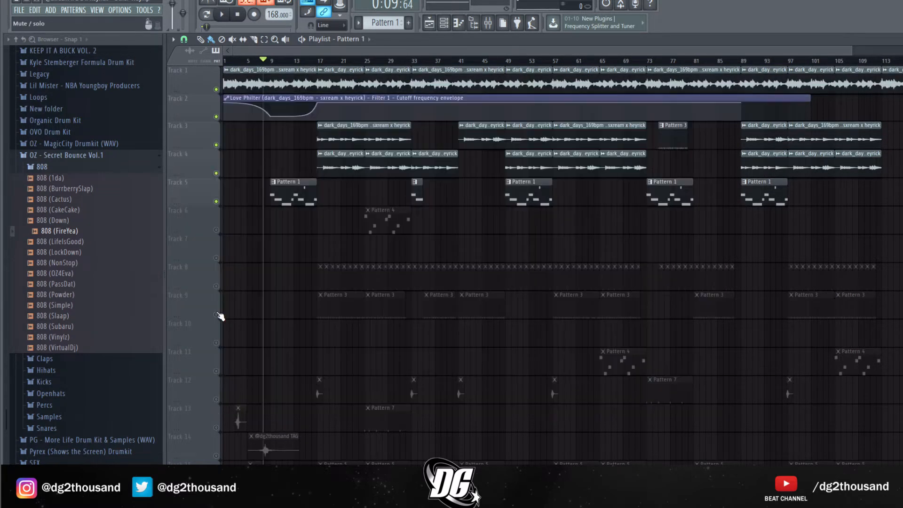
{"action": "left_click", "coordinate": [216, 315]}
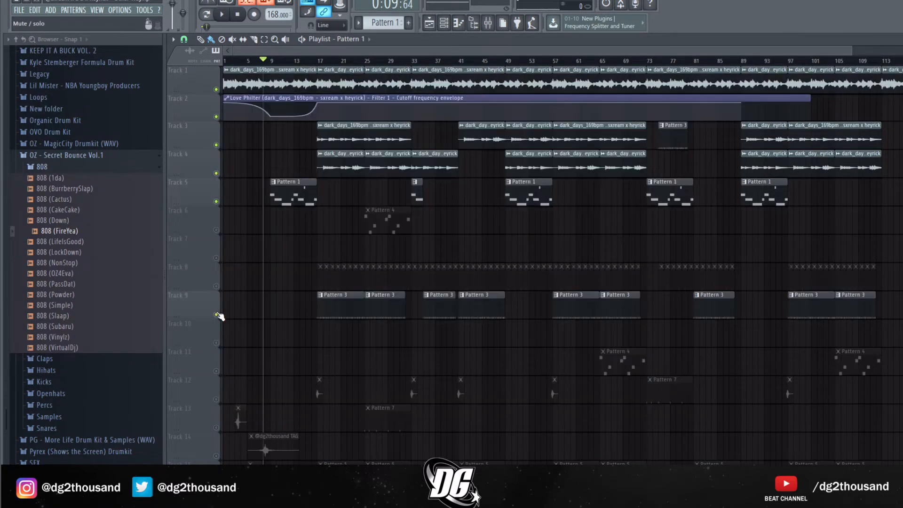
{"action": "double_click", "coordinate": [323, 314]}
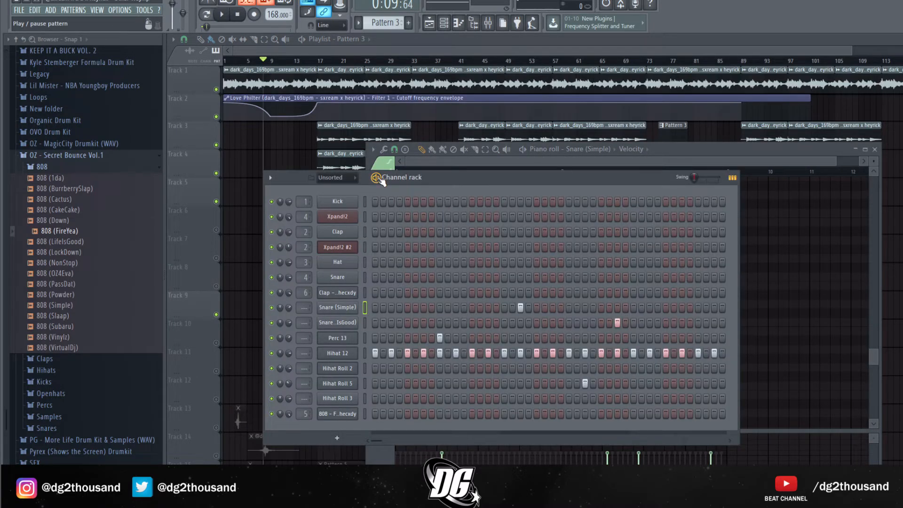
{"action": "left_click", "coordinate": [377, 177]}
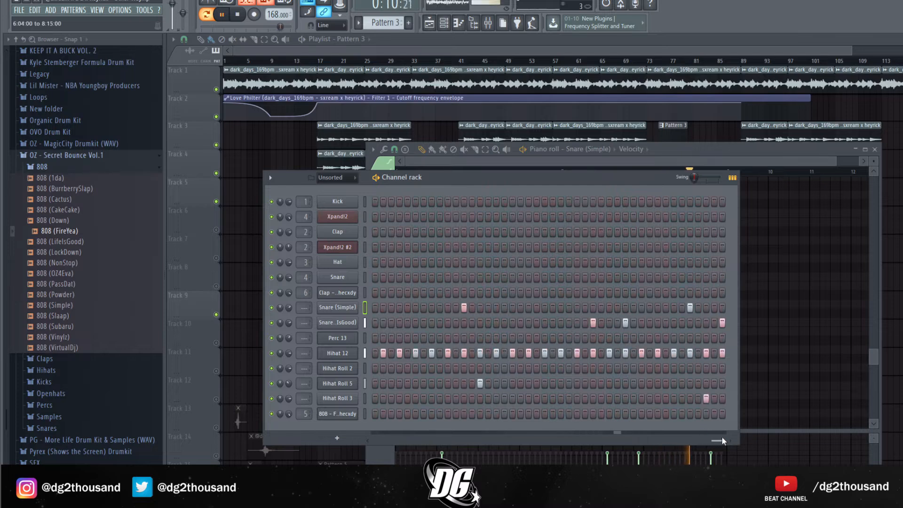
{"action": "key", "text": "space"}
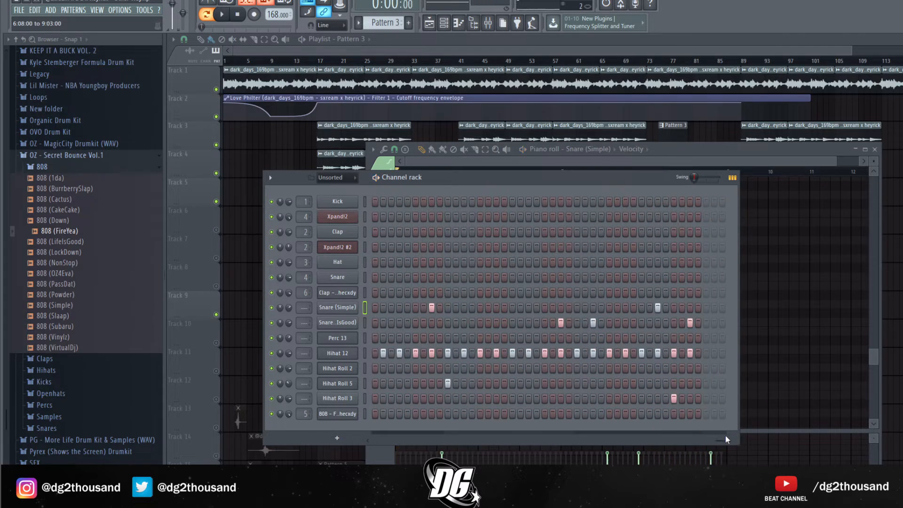
Mute the Hihat 12 channel and play Pattern 3 to audition the hi-hat rolls without it
{"action": "left_click", "coordinate": [271, 352]}
{"action": "key", "text": "space"}
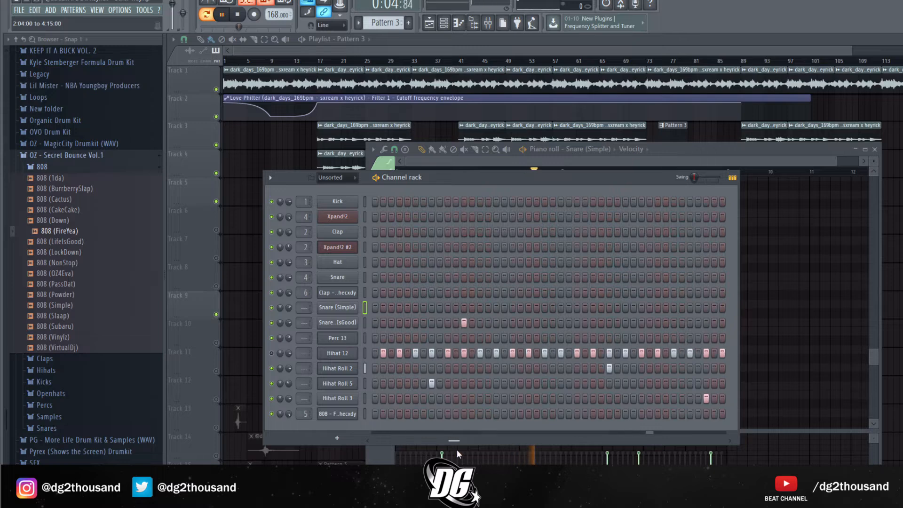
{"action": "key", "text": "space"}
View the Hihat Roll 5 sample settings and play Pattern 3 again with Hihat 12 enabled
{"action": "left_click", "coordinate": [337, 383]}
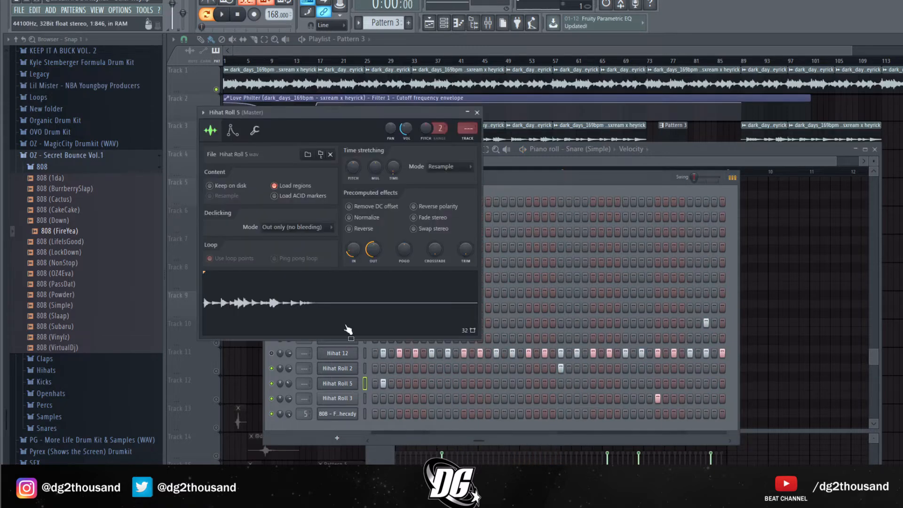
{"action": "left_click", "coordinate": [588, 185]}
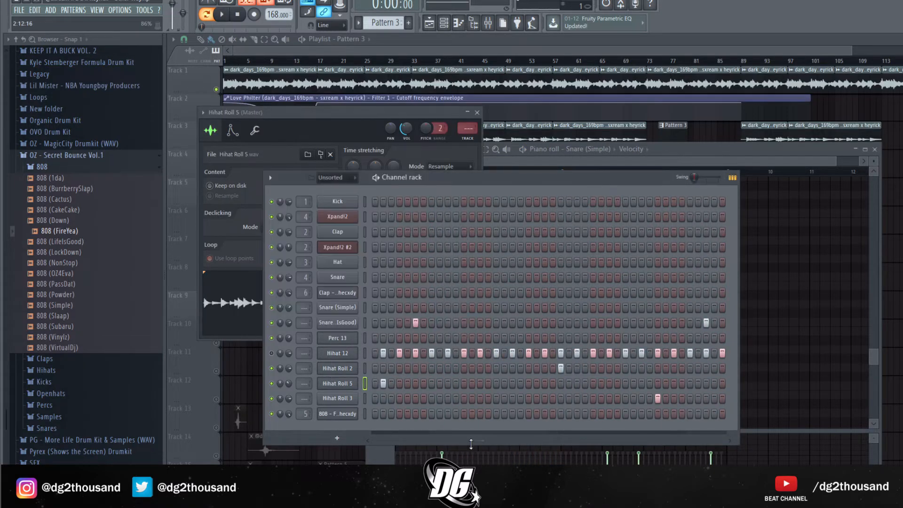
{"action": "key", "text": "space"}
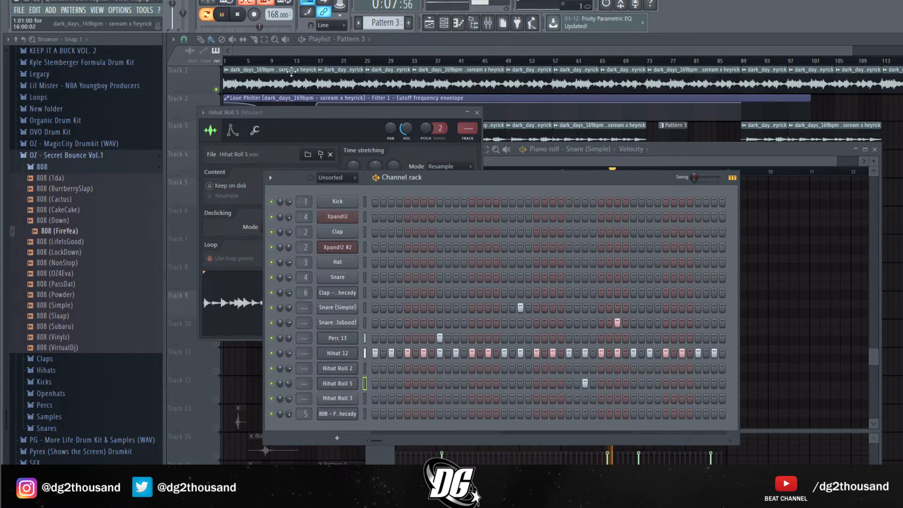
{"action": "left_click", "coordinate": [317, 55]}
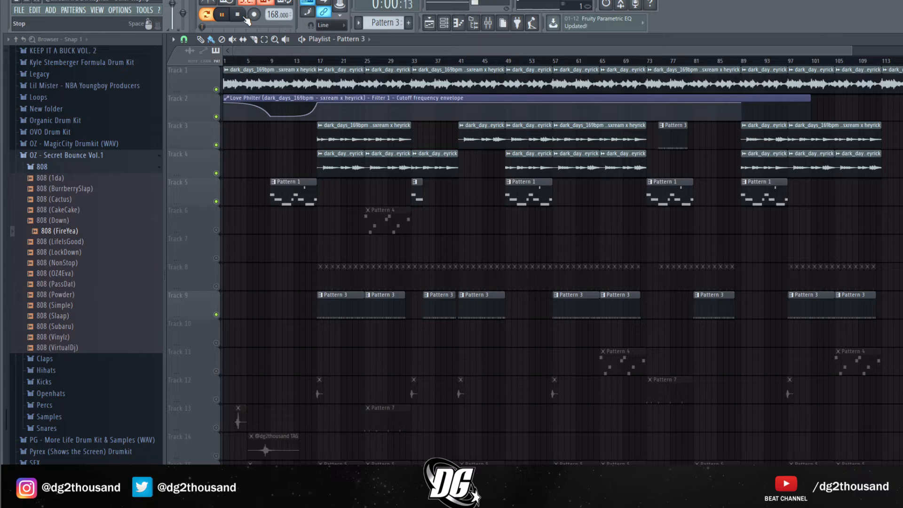
Unmute Track 8, mute Tracks 1 to 4, and play the song from bar 17
{"action": "left_click", "coordinate": [216, 286]}
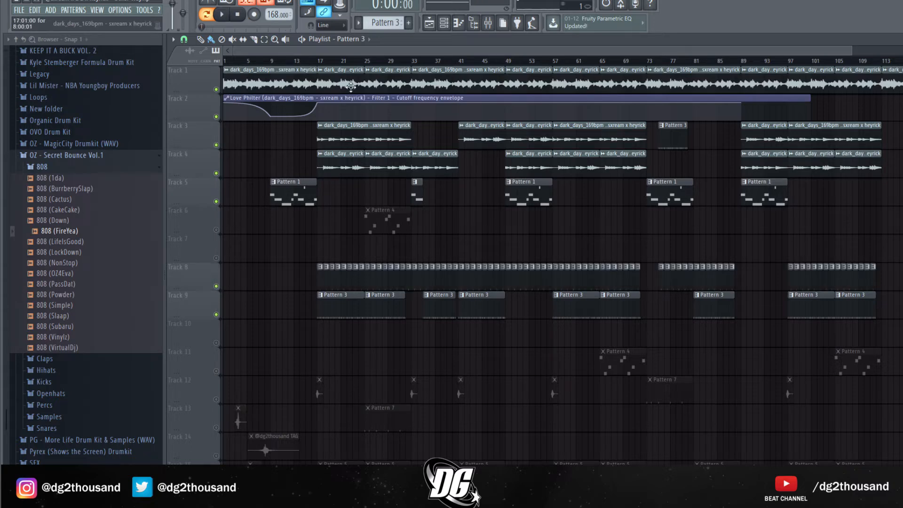
{"action": "left_click", "coordinate": [215, 145]}
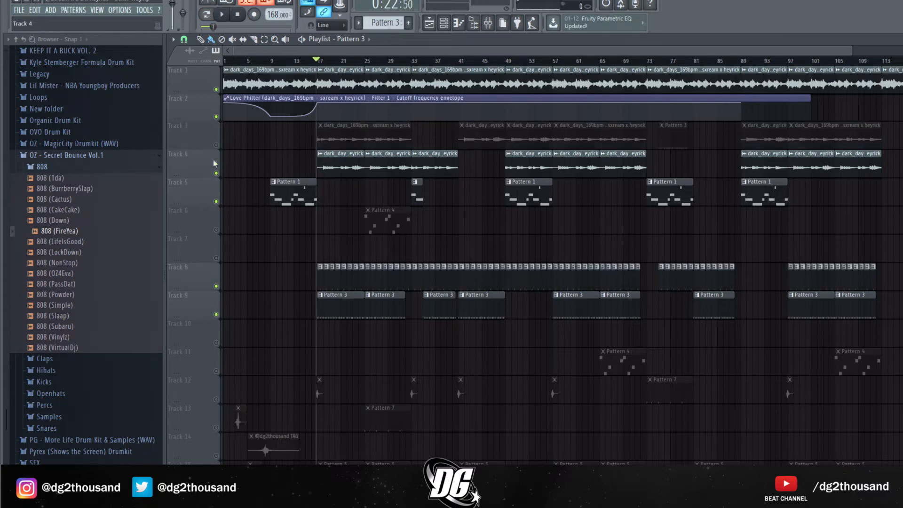
{"action": "left_click", "coordinate": [216, 173]}
{"action": "left_click", "coordinate": [216, 90]}
{"action": "left_click", "coordinate": [215, 116]}
{"action": "key", "text": "space"}
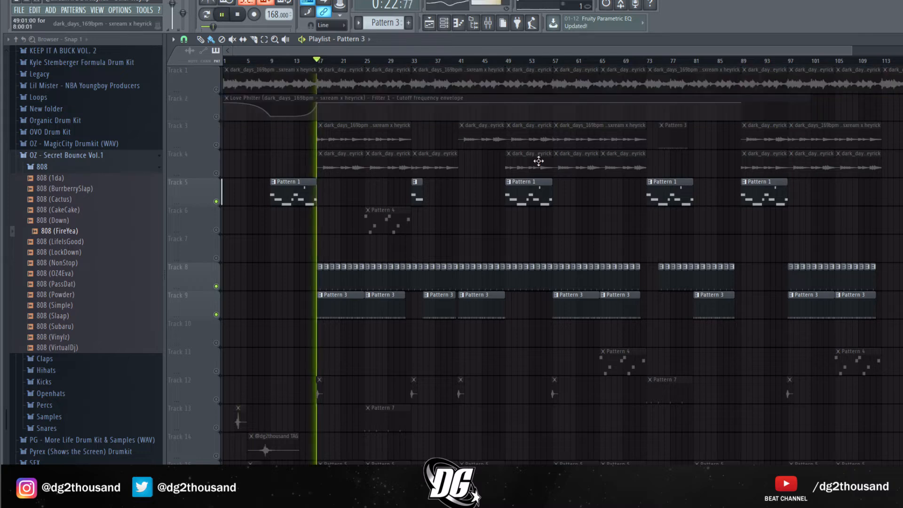
Unmute Tracks 1, 3, 4 and 2 while the song plays with the drums, and stop playback
{"action": "left_click_drag", "start_coordinate": [849, 53], "coordinate": [494, 52]}
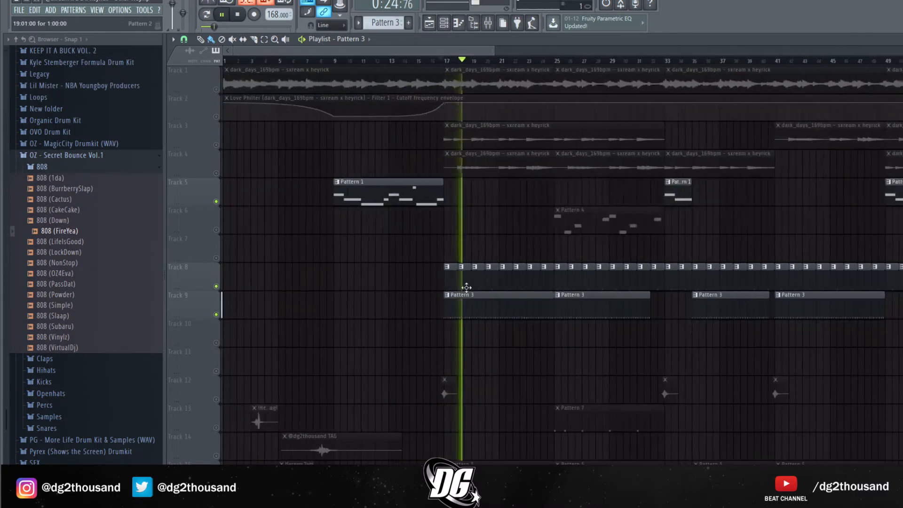
{"action": "scroll", "coordinate": [413, 295], "scroll_direction": "down", "scroll_amount": 5}
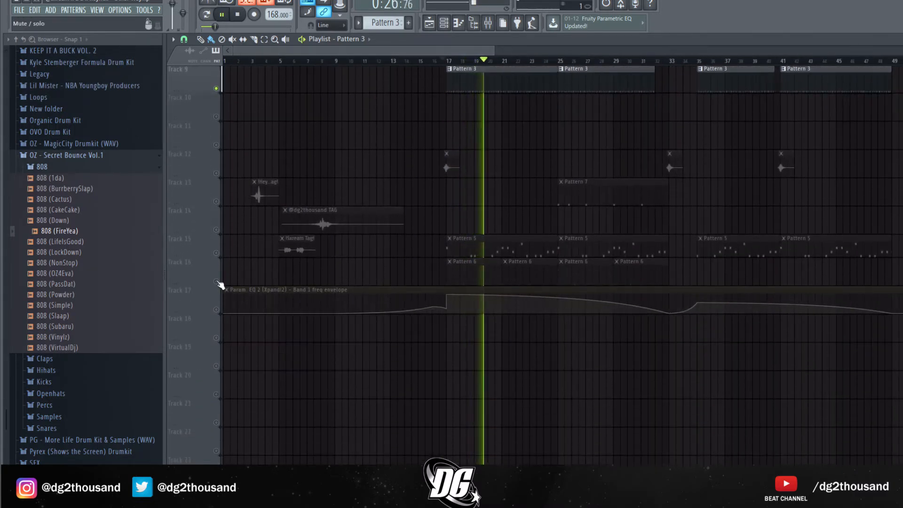
{"action": "scroll", "coordinate": [322, 249], "scroll_direction": "up", "scroll_amount": 5}
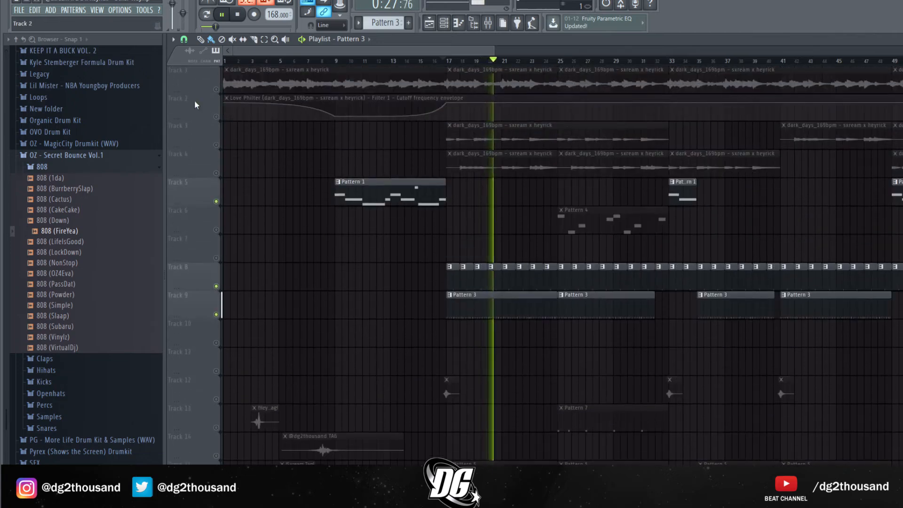
{"action": "left_click", "coordinate": [216, 89]}
{"action": "left_click", "coordinate": [216, 145]}
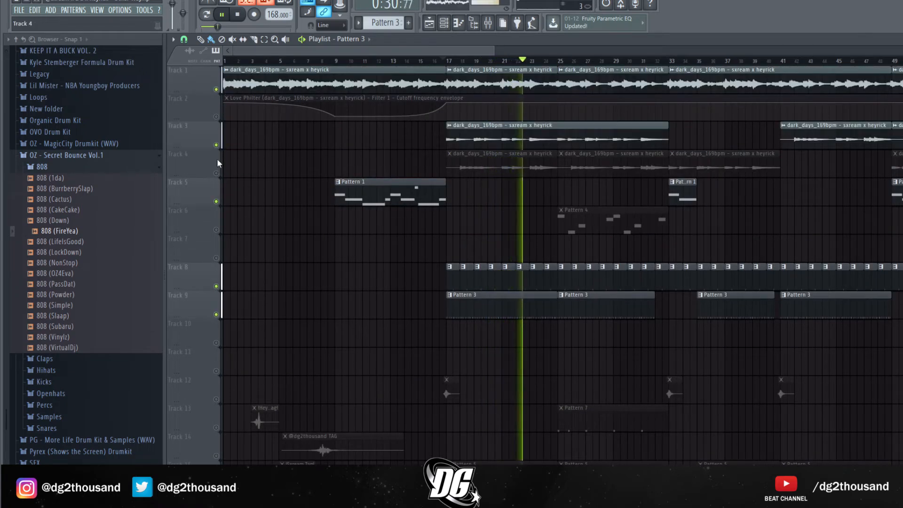
{"action": "left_click", "coordinate": [217, 172]}
{"action": "left_click", "coordinate": [217, 116]}
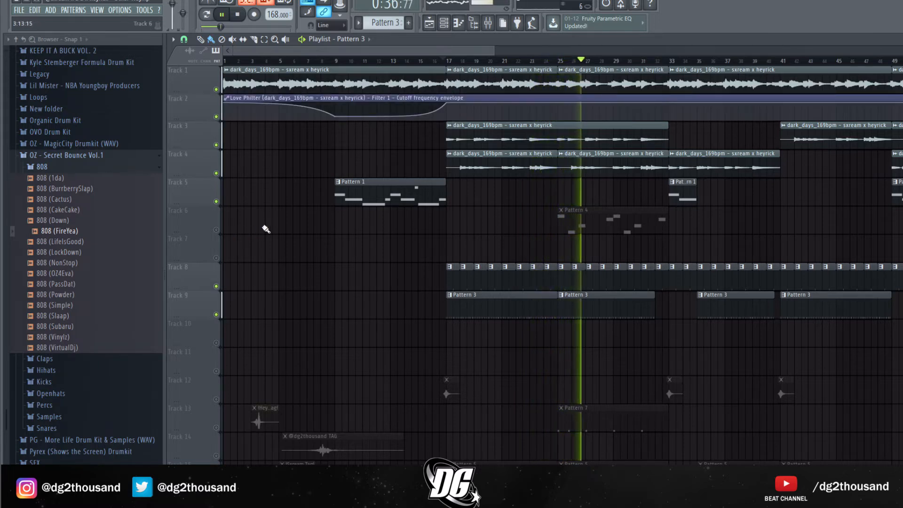
{"action": "key", "text": "space"}
Unmute Track 15 and mute Tracks 8 and 9 in the playlist
{"action": "scroll", "coordinate": [298, 273], "scroll_direction": "down", "scroll_amount": 3}
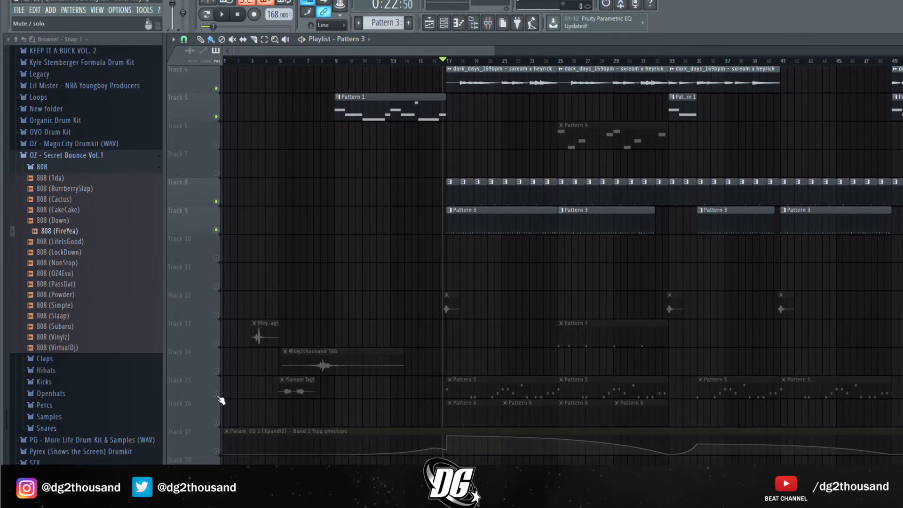
{"action": "scroll", "coordinate": [372, 353], "scroll_direction": "up", "scroll_amount": 3}
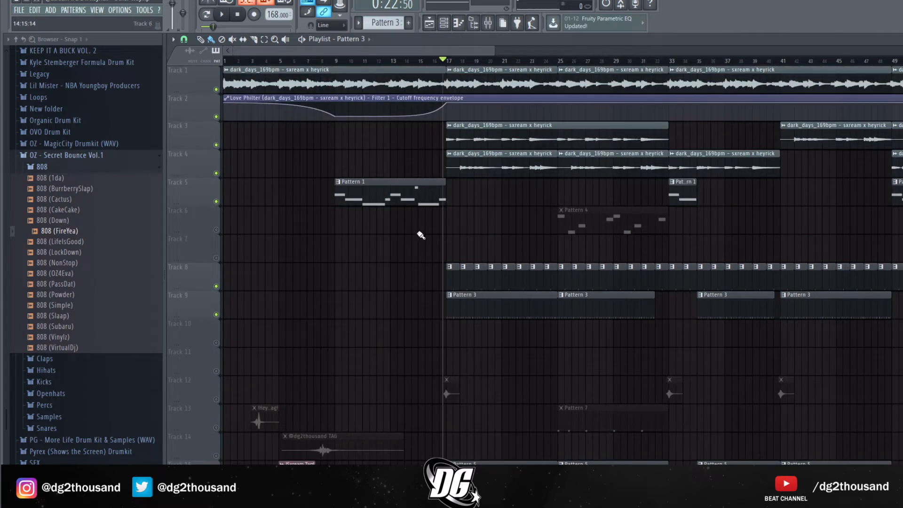
{"action": "scroll", "coordinate": [420, 235], "scroll_direction": "down", "scroll_amount": 2}
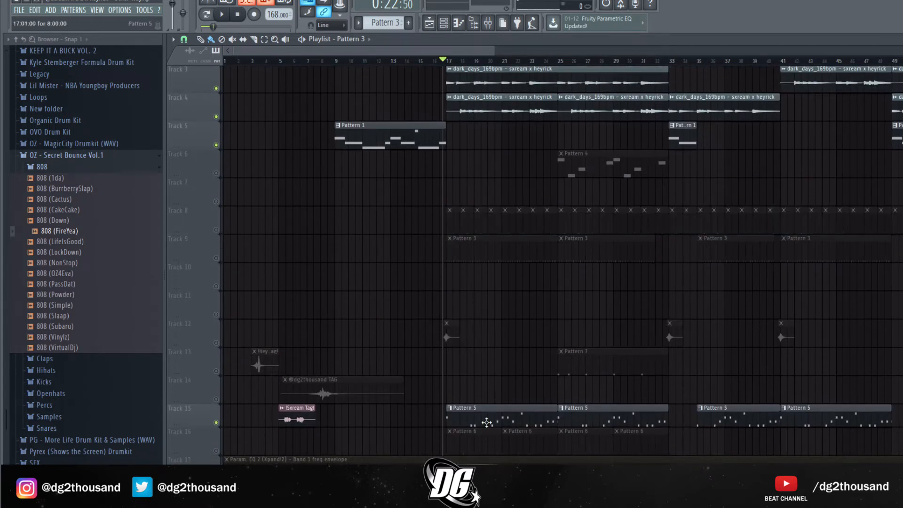
Open Pattern 5's 808 notes in the piano roll and play the pattern on its own
{"action": "double_click", "coordinate": [489, 426]}
{"action": "left_click_drag", "start_coordinate": [495, 164], "coordinate": [329, 202]}
{"action": "scroll", "coordinate": [490, 252], "scroll_direction": "up", "scroll_amount": 10}
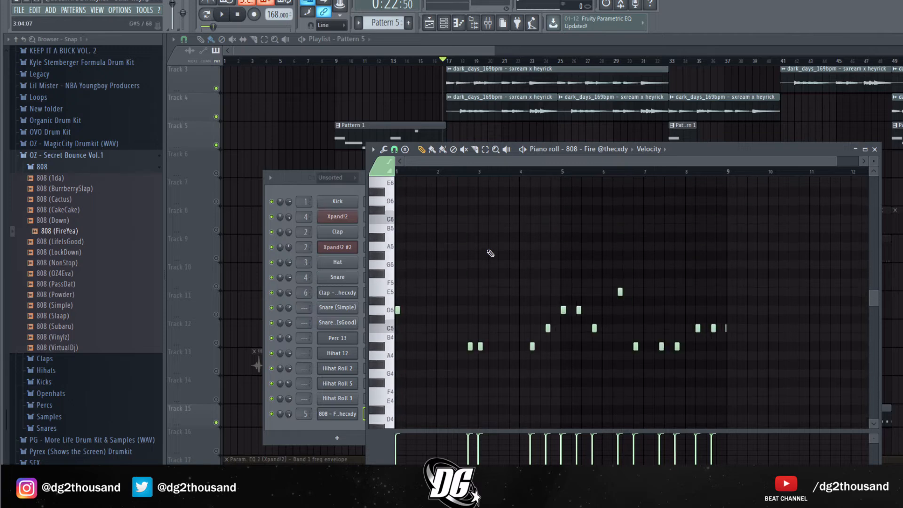
{"action": "left_click", "coordinate": [523, 149]}
{"action": "scroll", "coordinate": [501, 265], "scroll_direction": "down", "scroll_amount": 2}
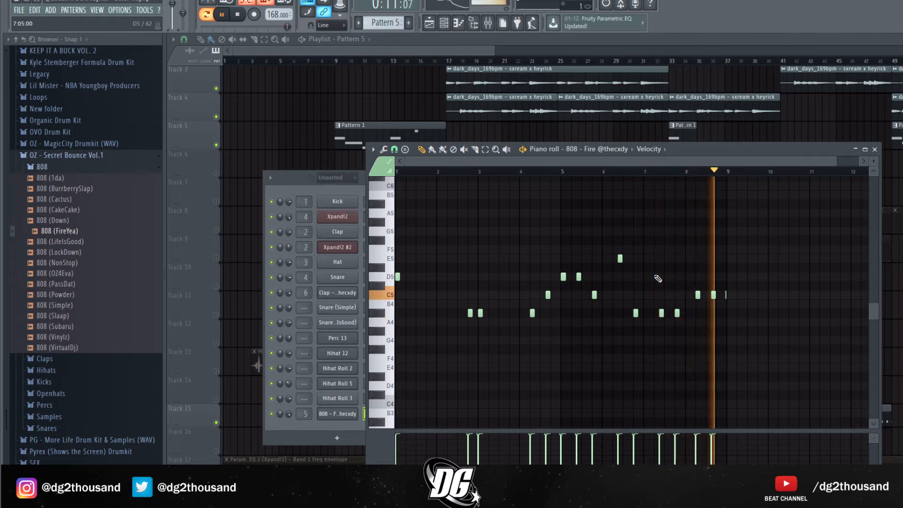
{"action": "key", "text": "space"}
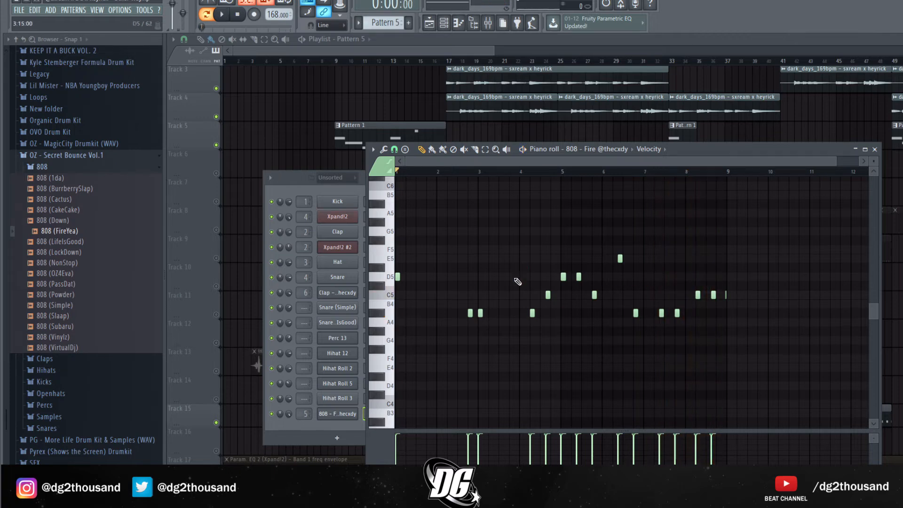
Select groups of 808 notes in both halves of Pattern 5 to examine them, replay the opening, and return to the playlist
{"action": "left_click_drag", "start_coordinate": [555, 345], "coordinate": [394, 254]}
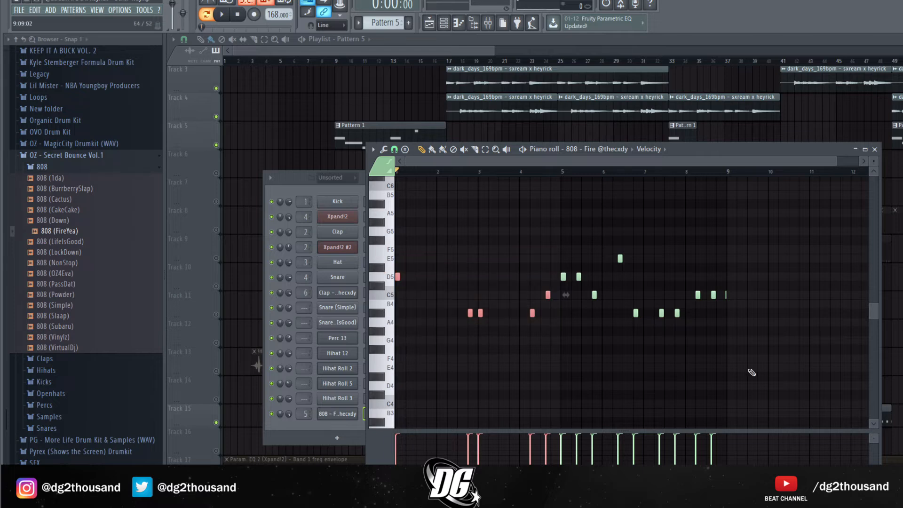
{"action": "left_click_drag", "start_coordinate": [766, 364], "coordinate": [562, 253]}
{"action": "left_click_drag", "start_coordinate": [478, 290], "coordinate": [336, 270]}
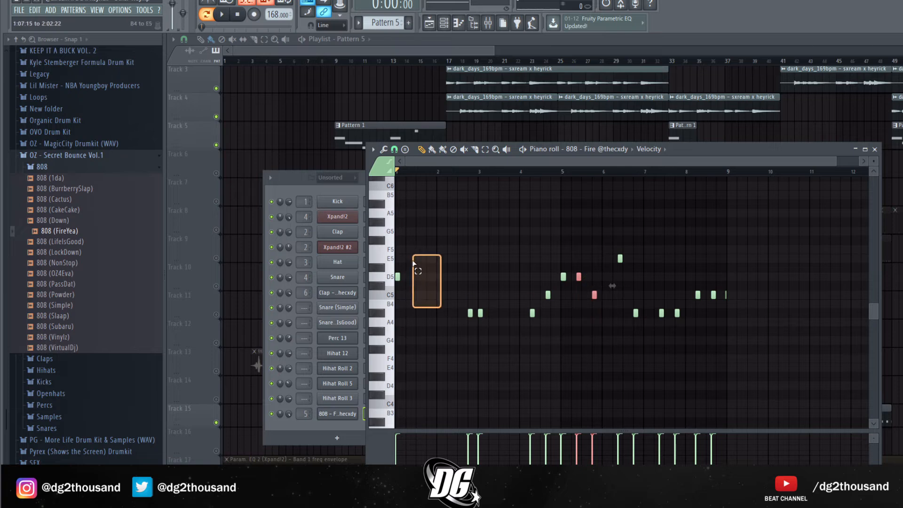
{"action": "left_click_drag", "start_coordinate": [414, 263], "coordinate": [414, 263]}
{"action": "key", "text": "space"}
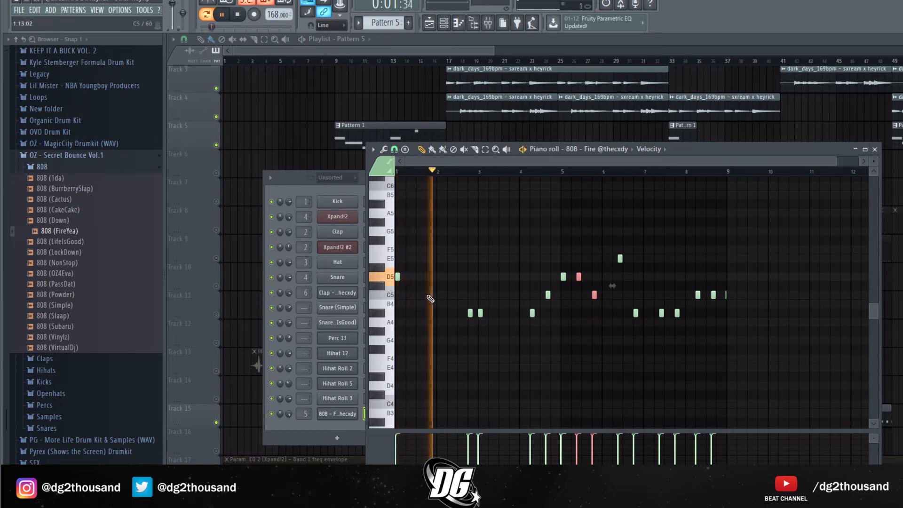
{"action": "key", "text": "space"}
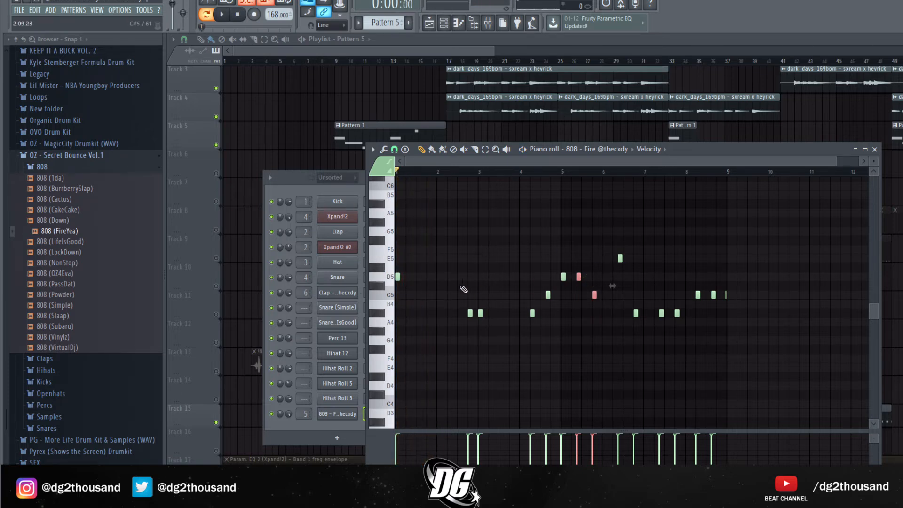
{"action": "left_click_drag", "start_coordinate": [603, 305], "coordinate": [580, 272]}
{"action": "key", "text": "F5"}
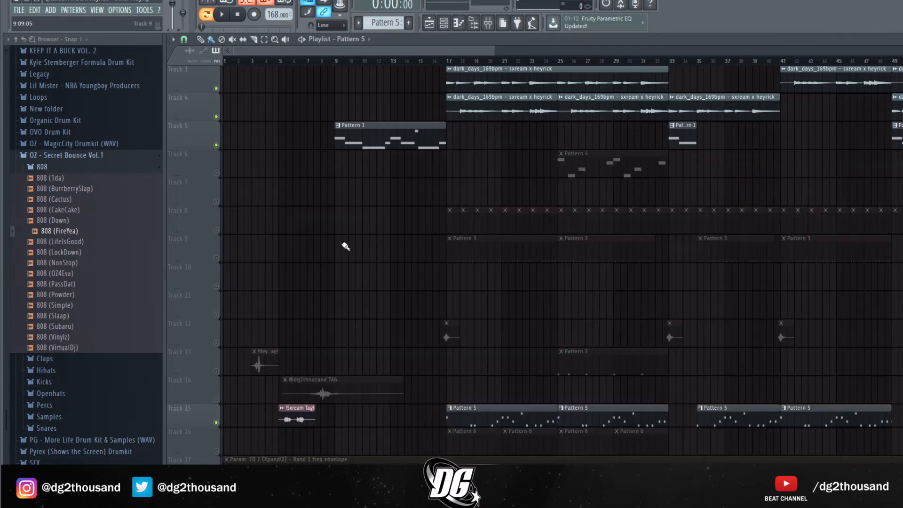
Play the song from just before bar 17 and unmute Track 12 to hear it with the 808s and melody
{"action": "scroll", "coordinate": [345, 246], "scroll_direction": "down", "scroll_amount": 2}
{"action": "left_click", "coordinate": [441, 61]}
{"action": "key", "text": "space"}
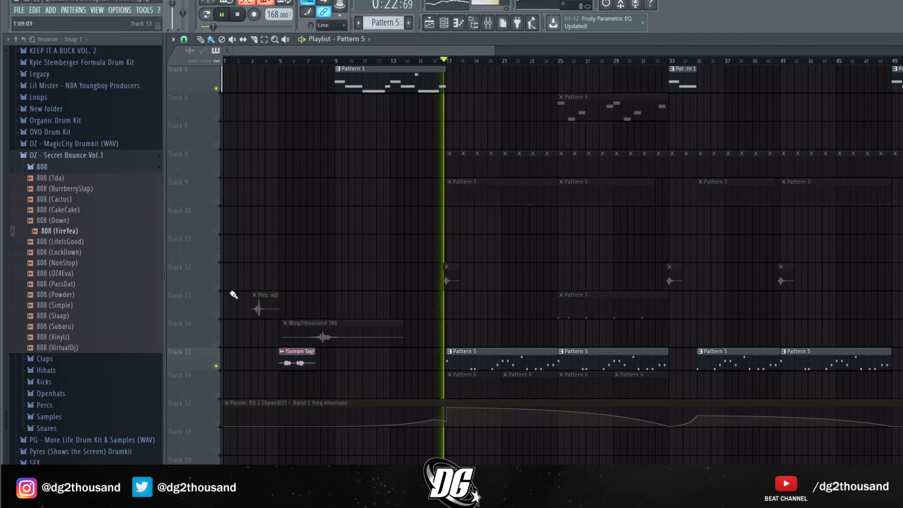
{"action": "left_click", "coordinate": [216, 286]}
{"action": "scroll", "coordinate": [484, 268], "scroll_direction": "up", "scroll_amount": 4}
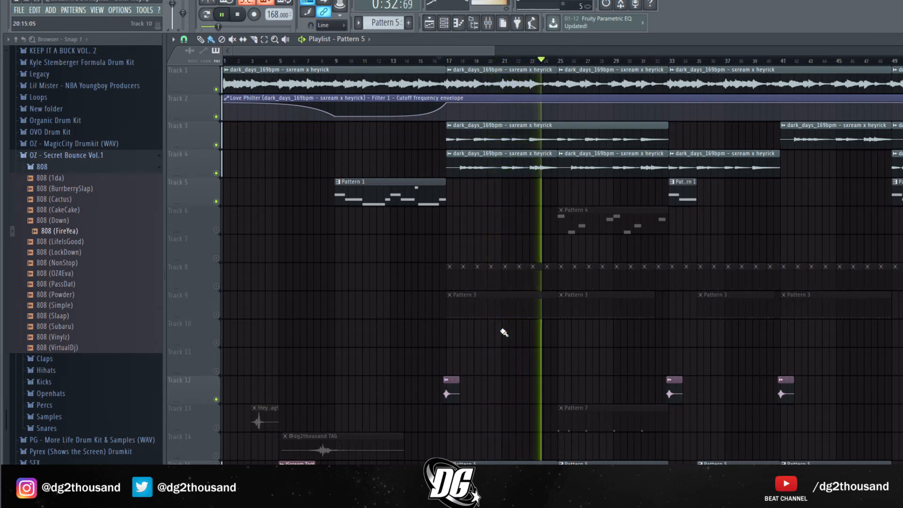
{"action": "key", "text": "space"}
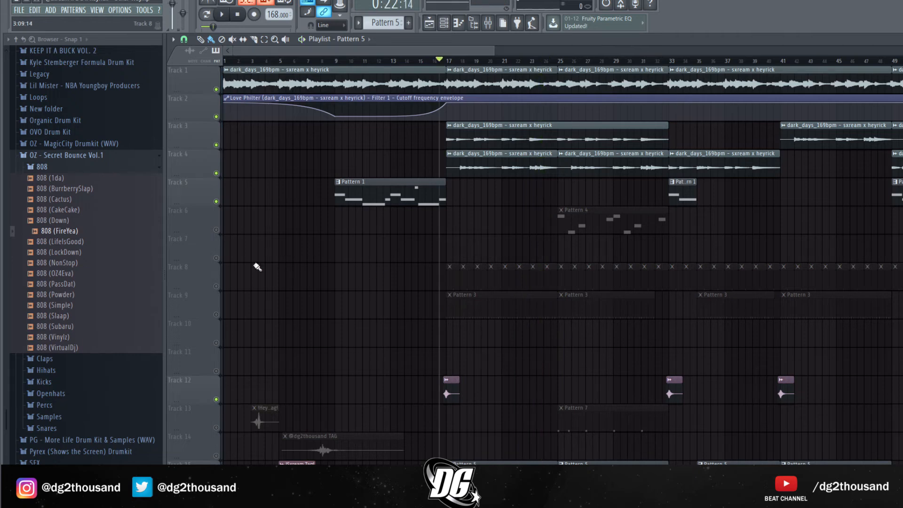
Unmute Tracks 8 and 9 and briefly play the song from just before bar 17
{"action": "scroll", "coordinate": [550, 388], "scroll_direction": "down", "scroll_amount": 3}
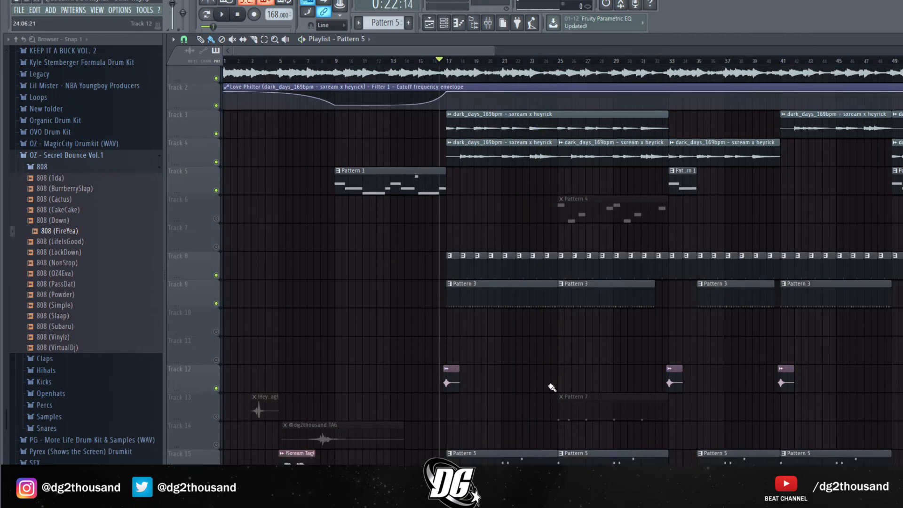
{"action": "scroll", "coordinate": [562, 248], "scroll_direction": "up", "scroll_amount": 2}
{"action": "key", "text": "space"}
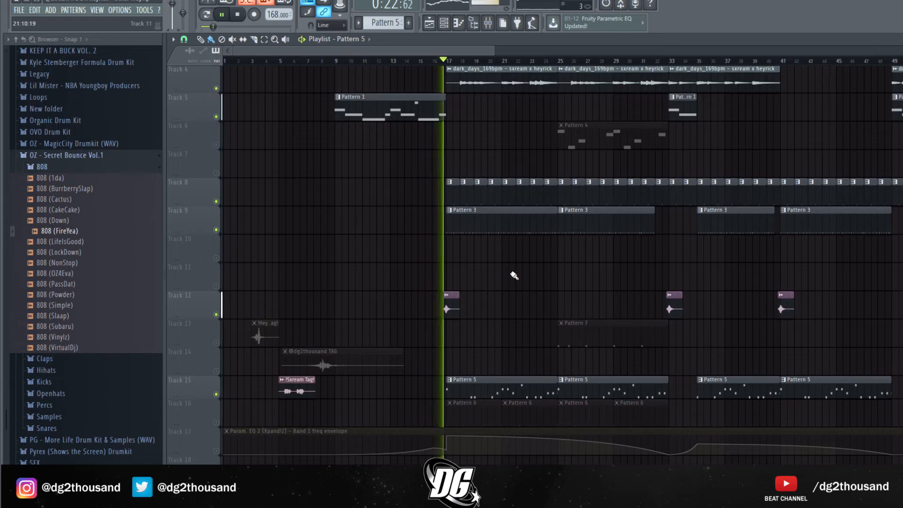
{"action": "key", "text": "space"}
Solo Track 16 and play Pattern 6's Cymbal notes in the piano roll
{"action": "right_click", "coordinate": [216, 422]}
{"action": "double_click", "coordinate": [464, 417]}
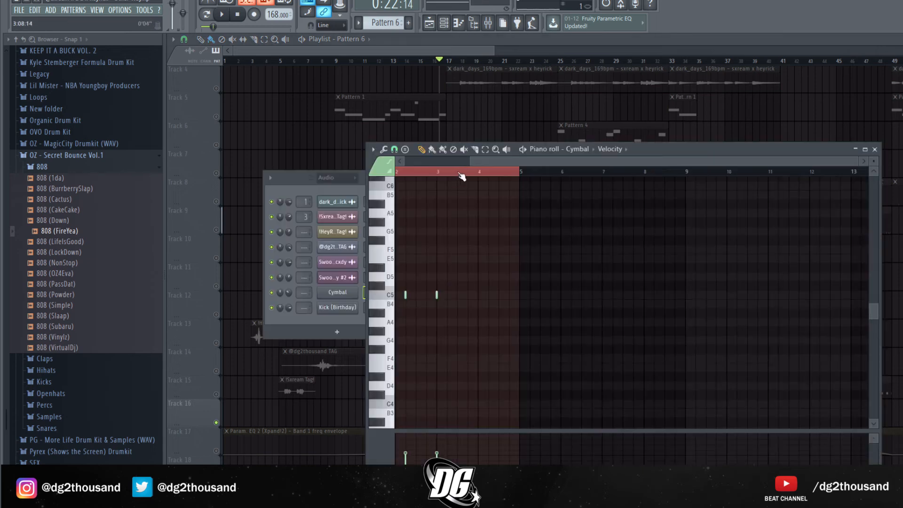
{"action": "key", "text": "space"}
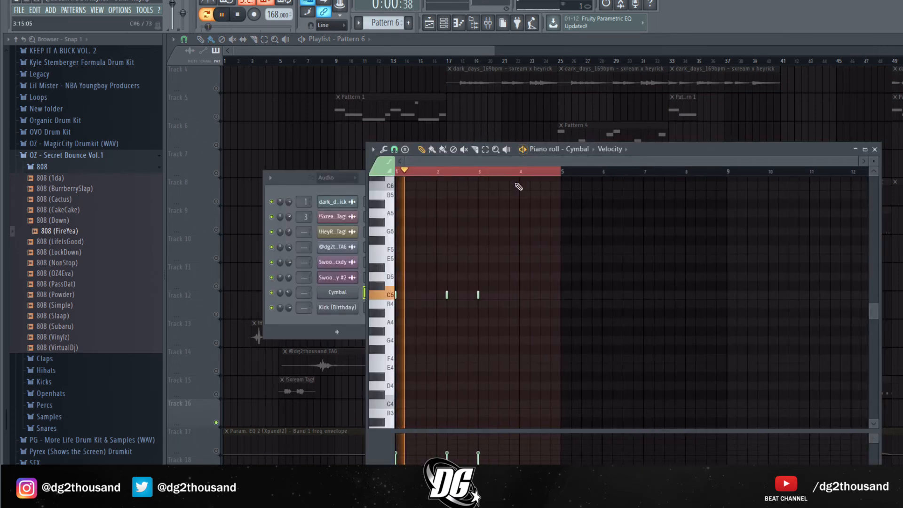
{"action": "right_click", "coordinate": [262, 129]}
Play the song from bar 17 and unmute Tracks 9, 8 and 15 alongside Track 16
{"action": "left_click", "coordinate": [435, 59]}
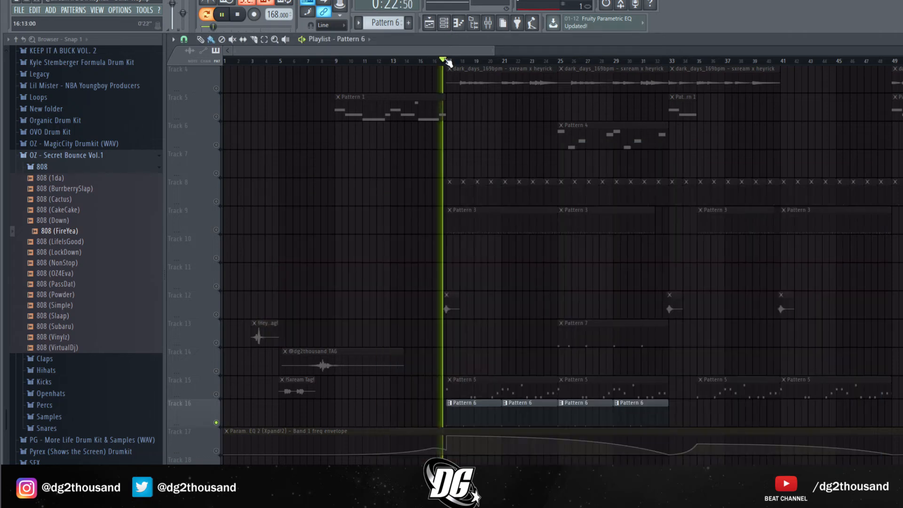
{"action": "scroll", "coordinate": [221, 277], "scroll_direction": "up", "scroll_amount": 2}
{"action": "left_click", "coordinate": [219, 275]}
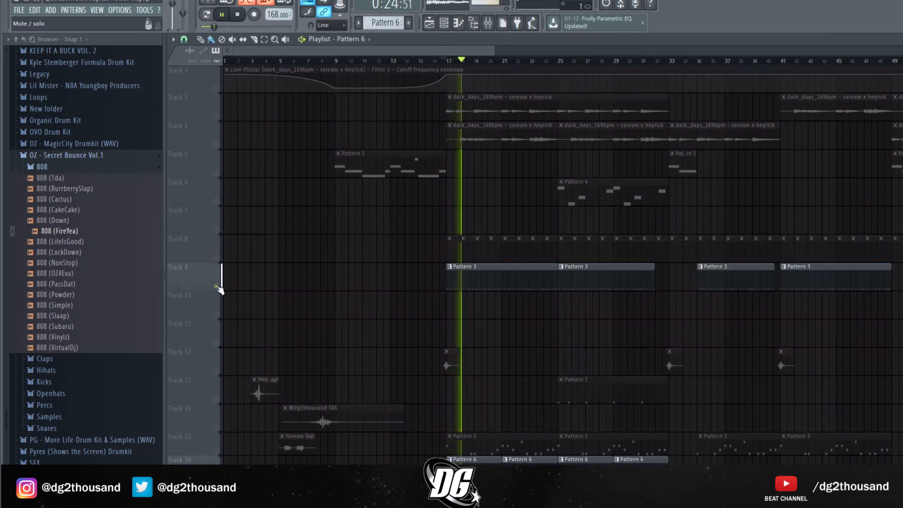
{"action": "left_click", "coordinate": [221, 253]}
{"action": "scroll", "coordinate": [235, 279], "scroll_direction": "down", "scroll_amount": 2}
{"action": "left_click", "coordinate": [218, 396]}
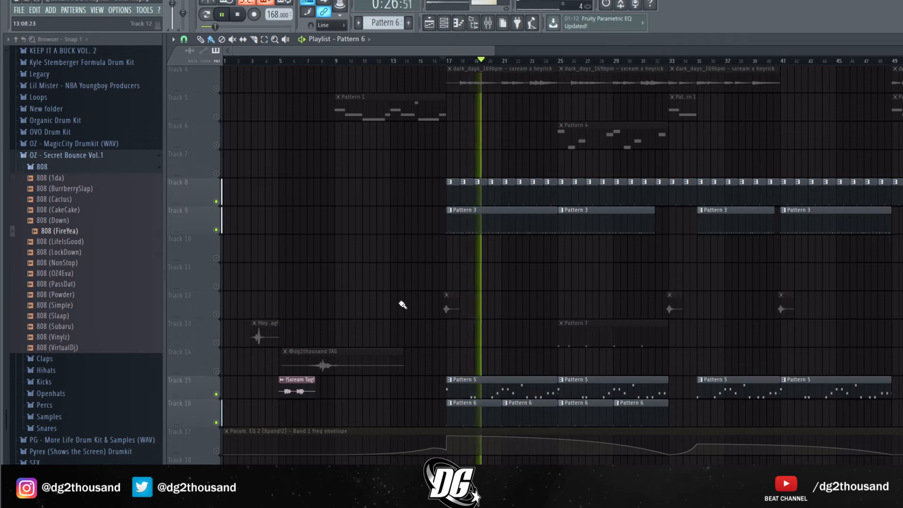
Unmute Track 1 and then all the remaining playlist tracks while the song plays
{"action": "scroll", "coordinate": [395, 305], "scroll_direction": "up", "scroll_amount": 3}
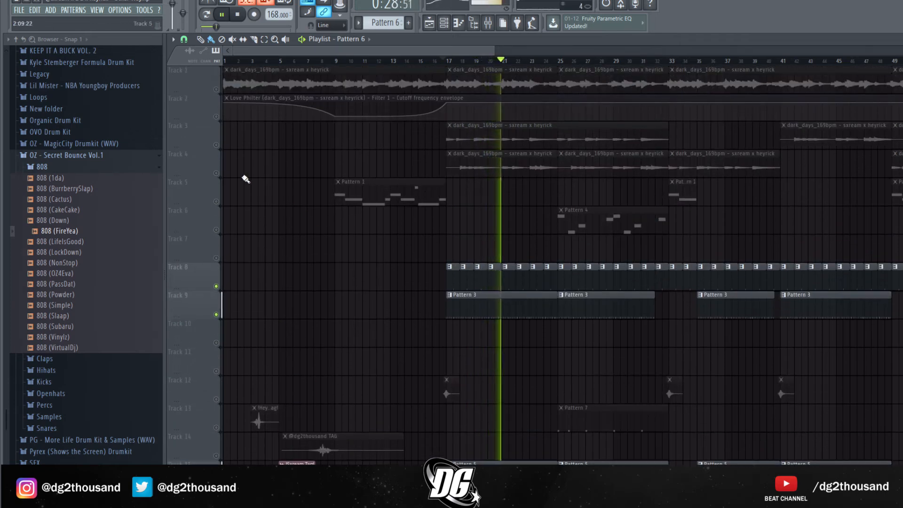
{"action": "left_click", "coordinate": [217, 91]}
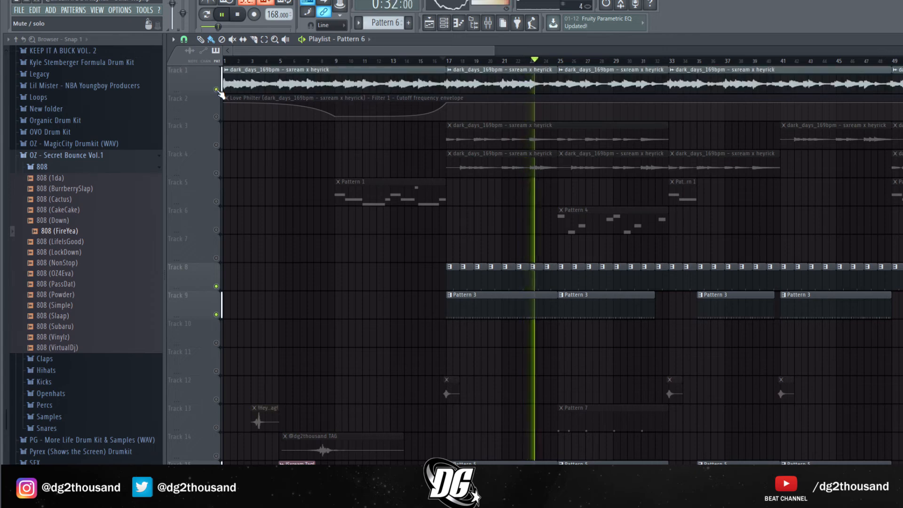
{"action": "left_click", "coordinate": [217, 145]}
{"action": "right_click", "coordinate": [217, 117]}
{"action": "right_click", "coordinate": [217, 118]}
Listen to the full arrangement with every track enabled, and replay its start from bar 17
{"action": "scroll", "coordinate": [315, 185], "scroll_direction": "down", "scroll_amount": 2}
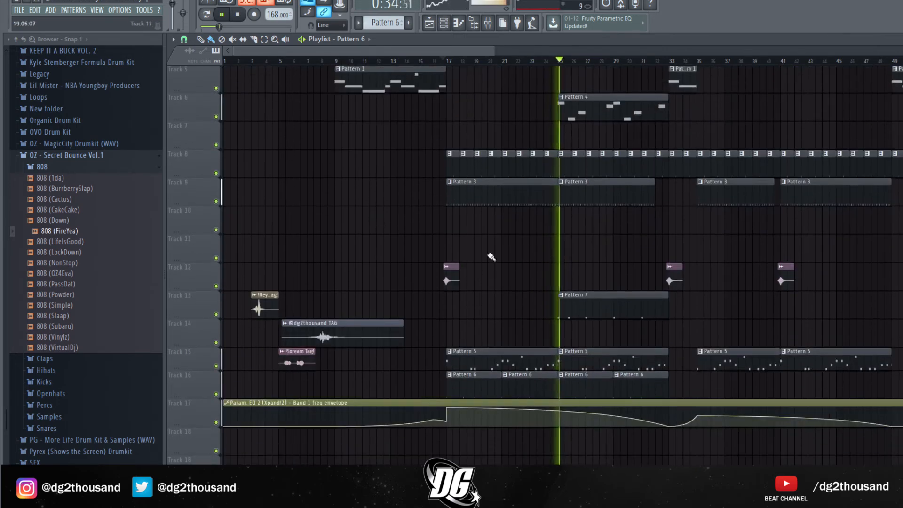
{"action": "scroll", "coordinate": [594, 249], "scroll_direction": "up", "scroll_amount": 2}
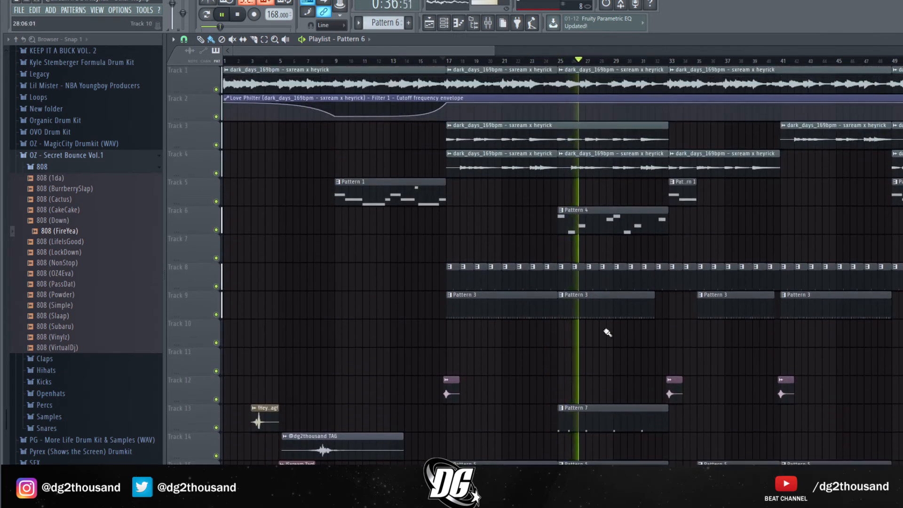
{"action": "left_click", "coordinate": [238, 18]}
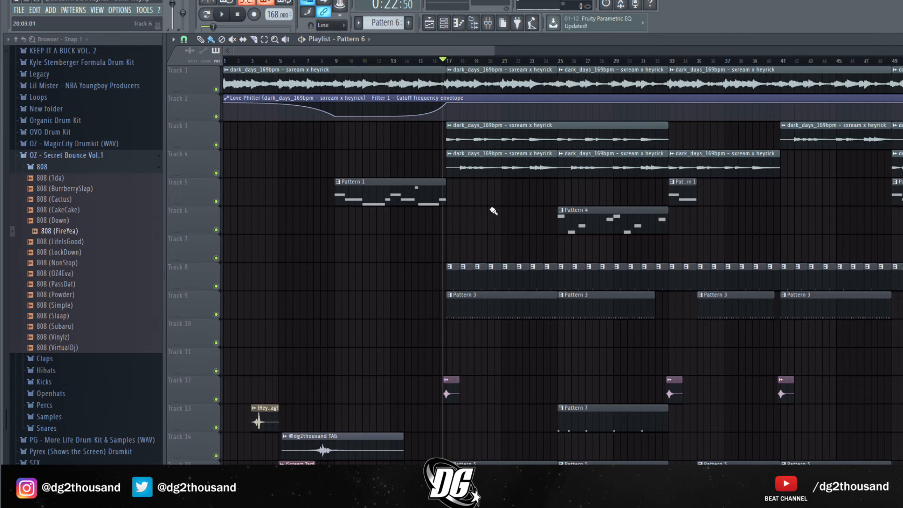
{"action": "key", "text": "space"}
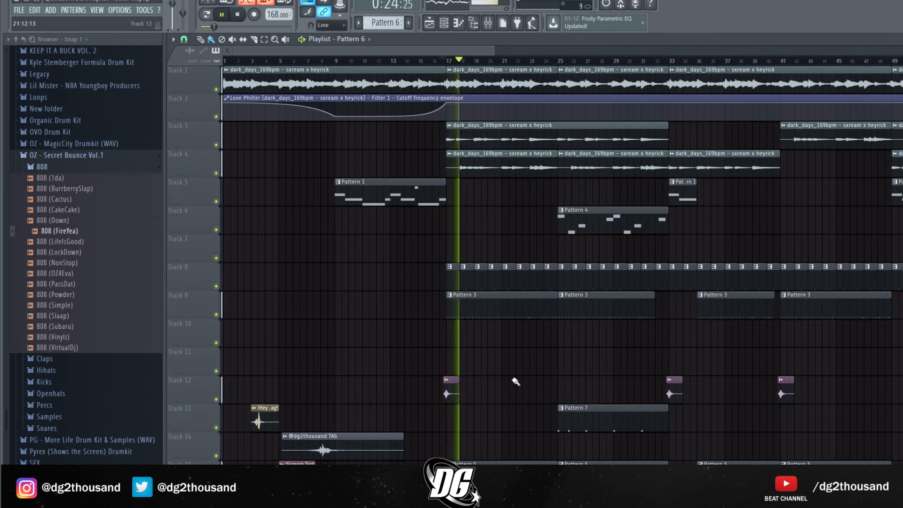
{"action": "key", "text": "space"}
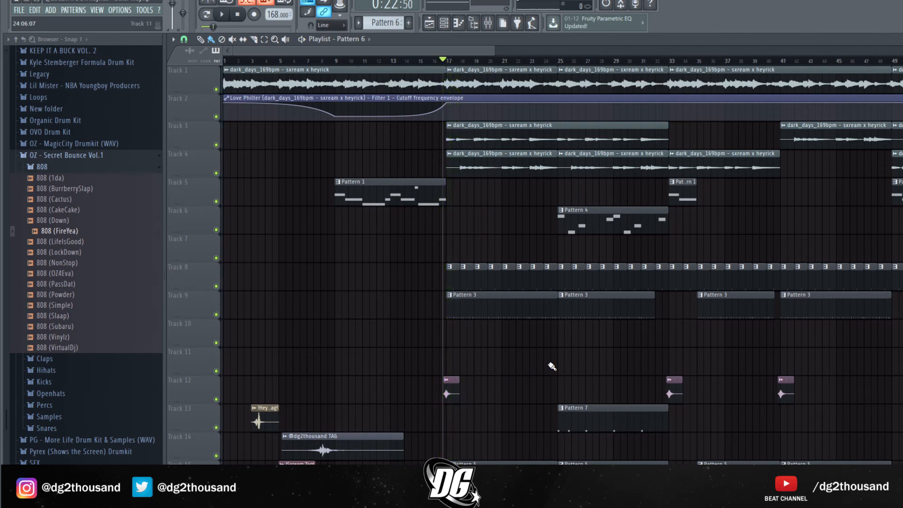
Open Pattern 4's Xpand!2 #2 notes in the piano roll and play the pattern on its own
{"action": "double_click", "coordinate": [575, 223]}
{"action": "left_click_drag", "start_coordinate": [521, 158], "coordinate": [476, 155]}
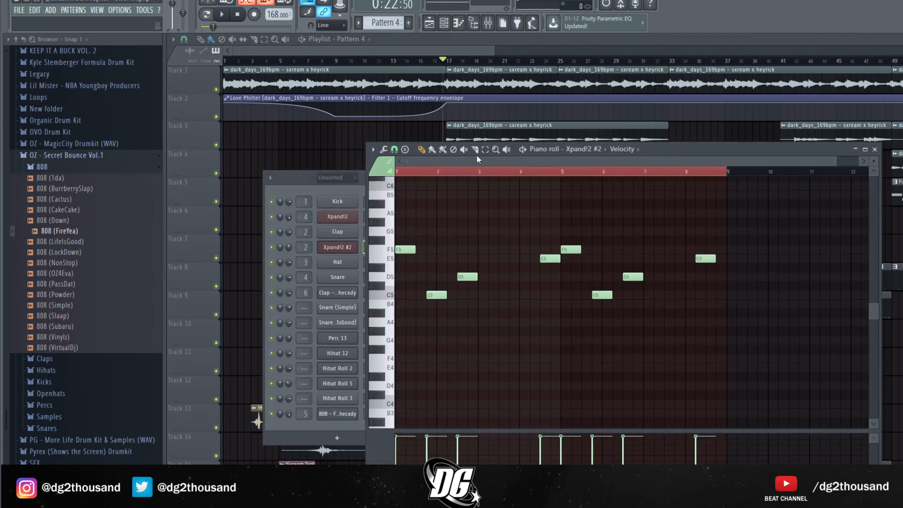
{"action": "key", "text": "space"}
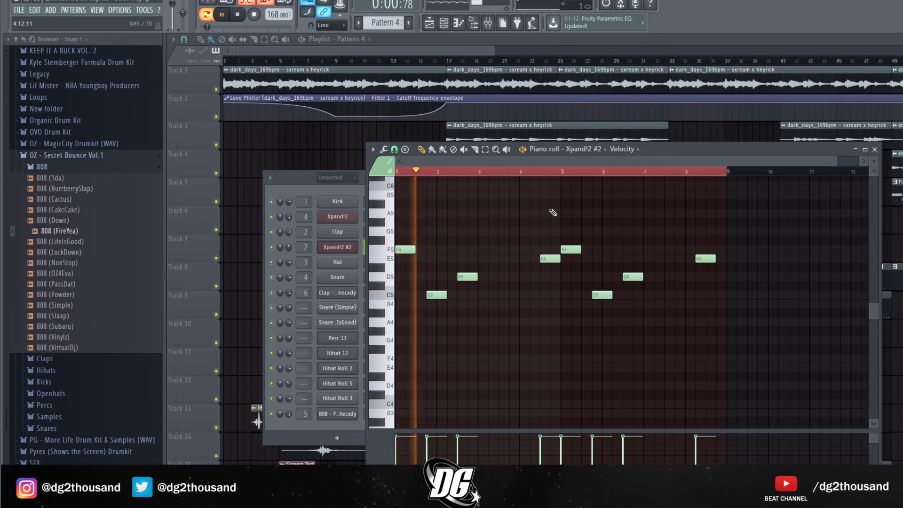
Solo Track 6 in the playlist, unmute Tracks 1 to 4 alongside it, and play the song from about bar 23
{"action": "left_click", "coordinate": [342, 152]}
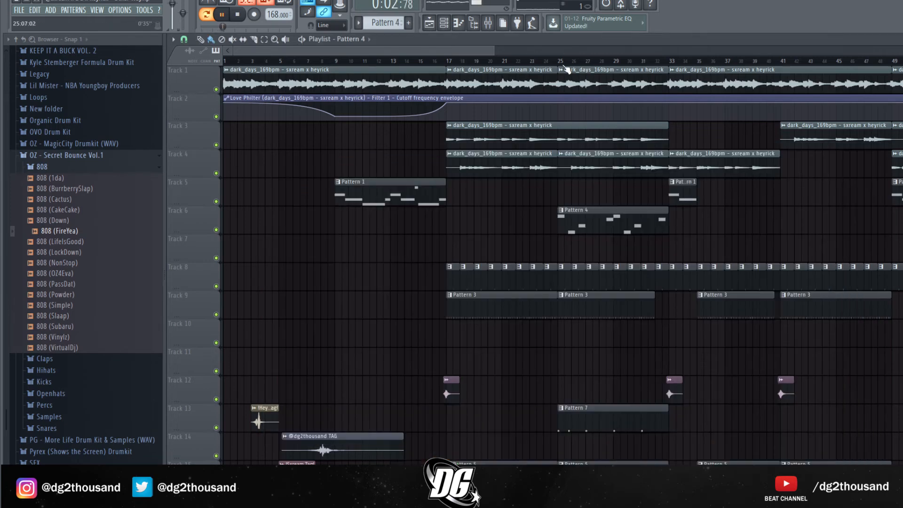
{"action": "right_click", "coordinate": [216, 230]}
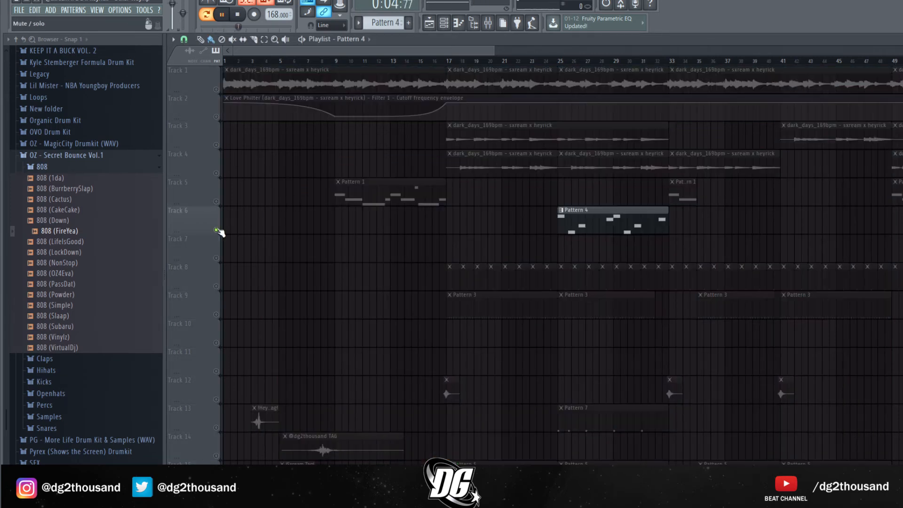
{"action": "left_click_drag", "start_coordinate": [219, 176], "coordinate": [217, 90]}
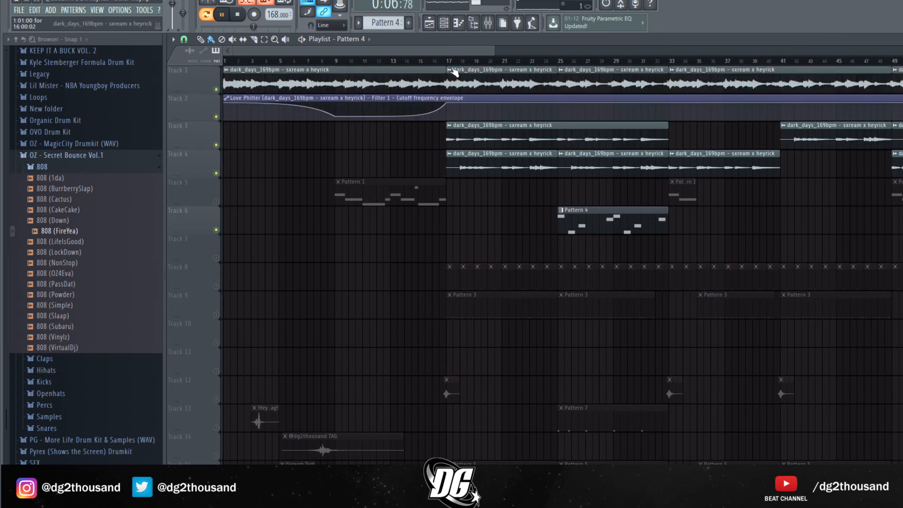
{"action": "left_click", "coordinate": [540, 65]}
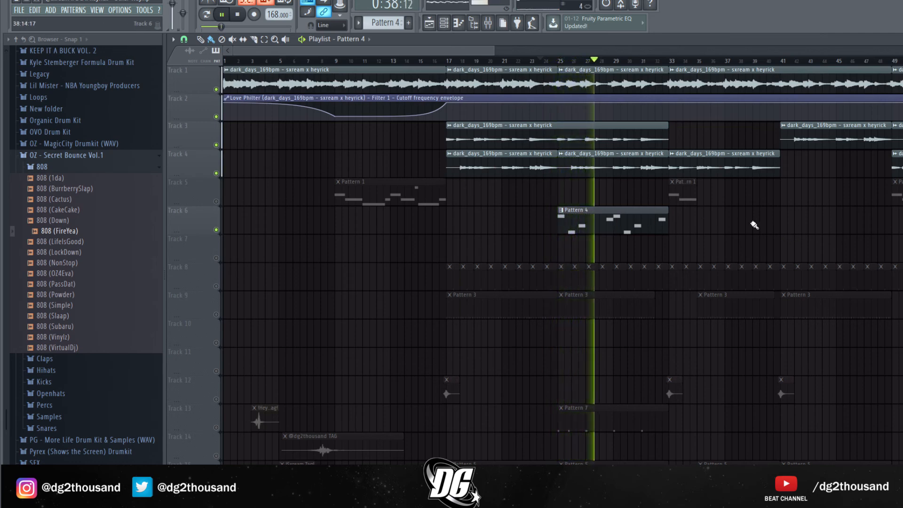
Unmute all remaining playlist tracks, then open Pattern 7's Kick (Birthday) notes in the piano roll and stop playback
{"action": "left_click", "coordinate": [217, 202]}
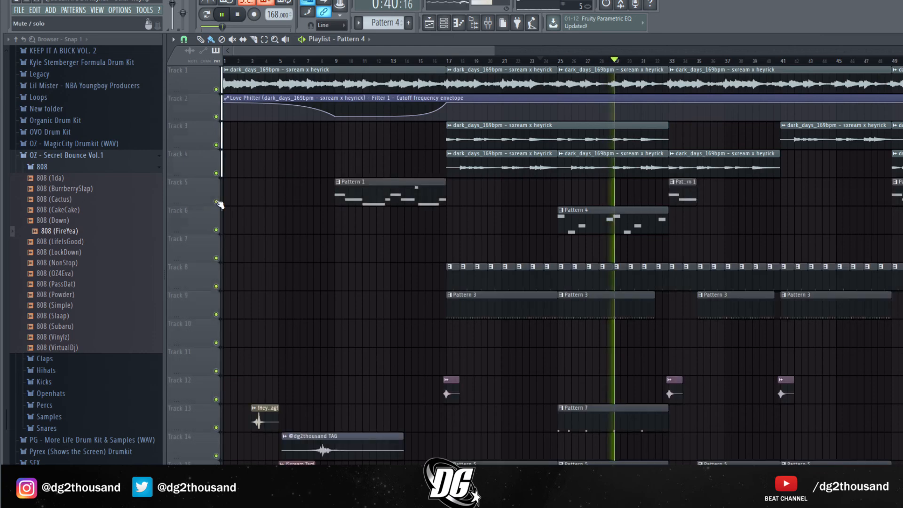
{"action": "scroll", "coordinate": [769, 239], "scroll_direction": "down", "scroll_amount": 3}
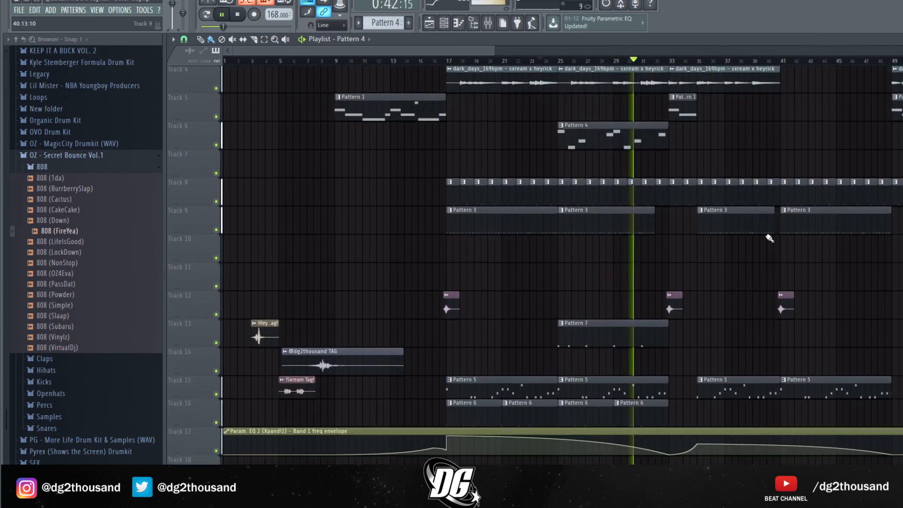
{"action": "double_click", "coordinate": [619, 346]}
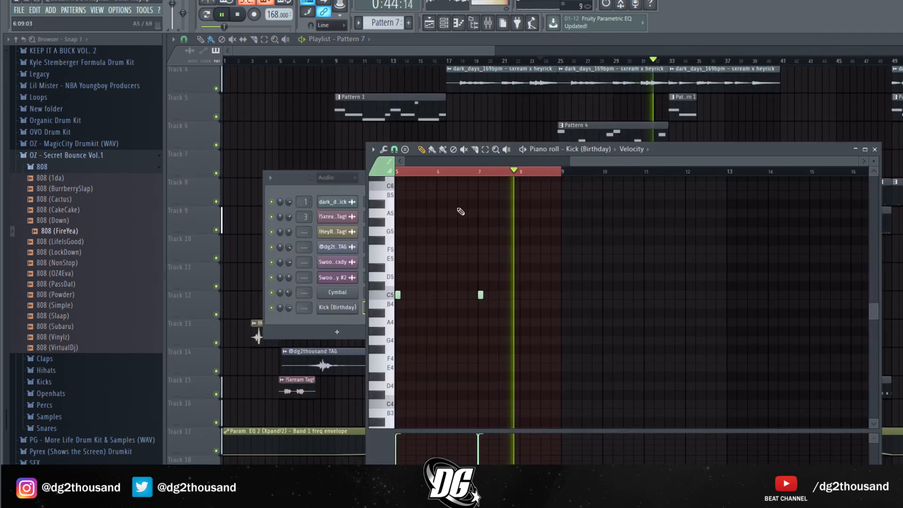
{"action": "key", "text": "space"}
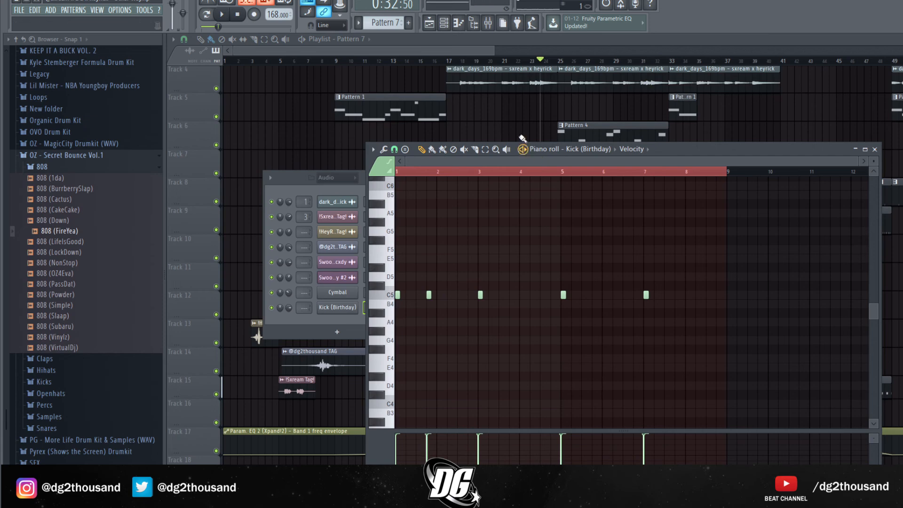
Return to the playlist and listen to the full arrangement from about bar 23 through the start of Pattern 7
{"action": "left_click", "coordinate": [547, 100]}
{"action": "key", "text": "space"}
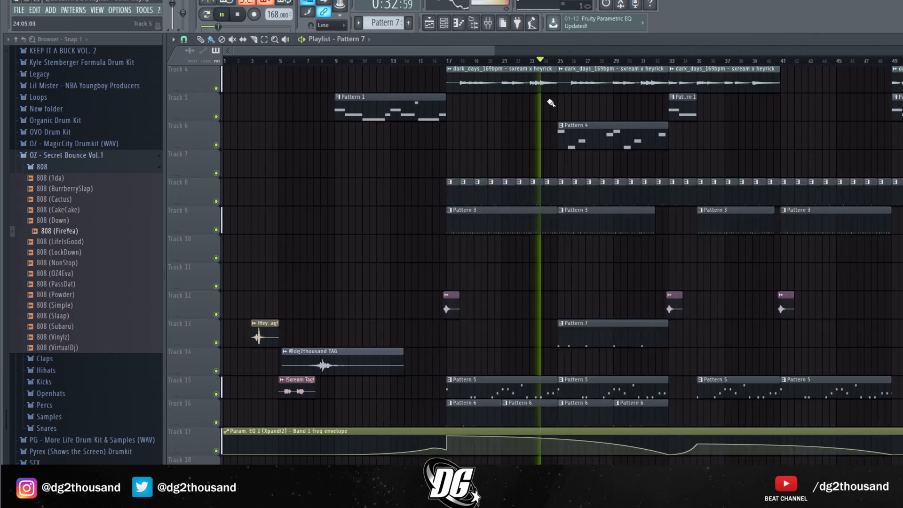
{"action": "scroll", "coordinate": [636, 277], "scroll_direction": "up", "scroll_amount": 3}
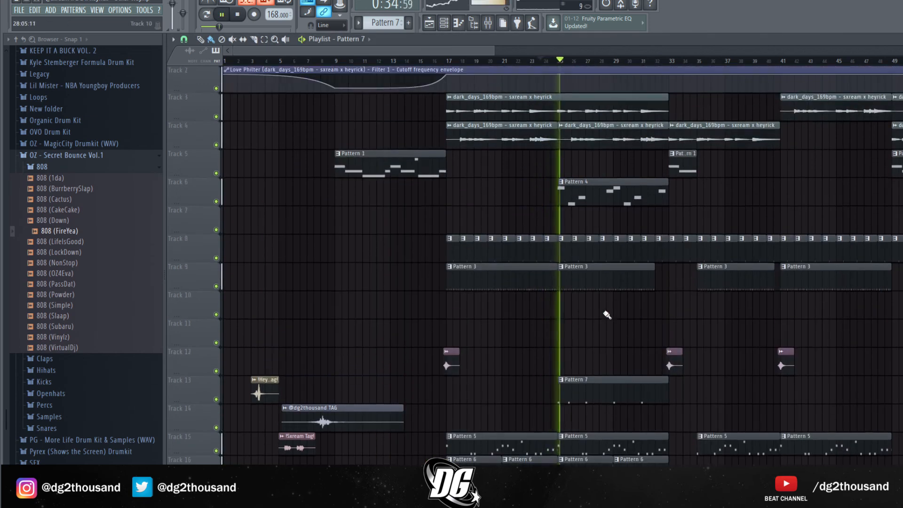
{"action": "key", "text": "space"}
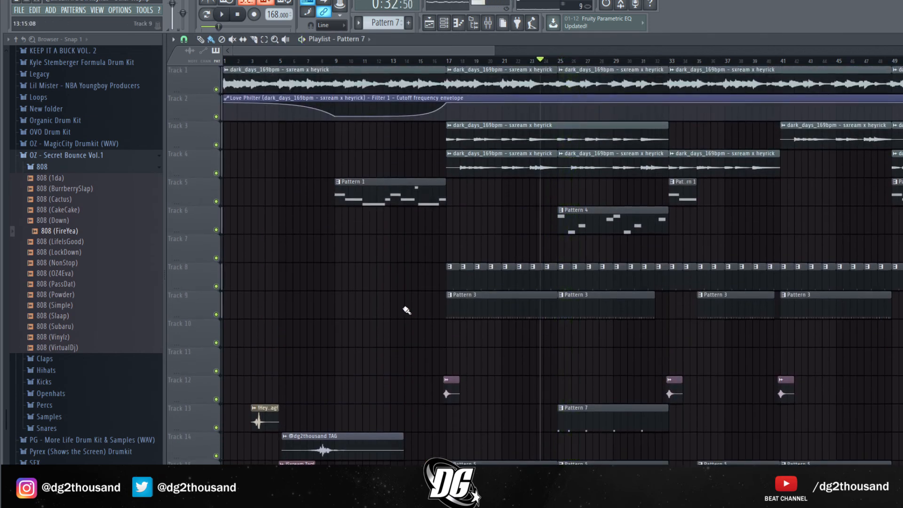